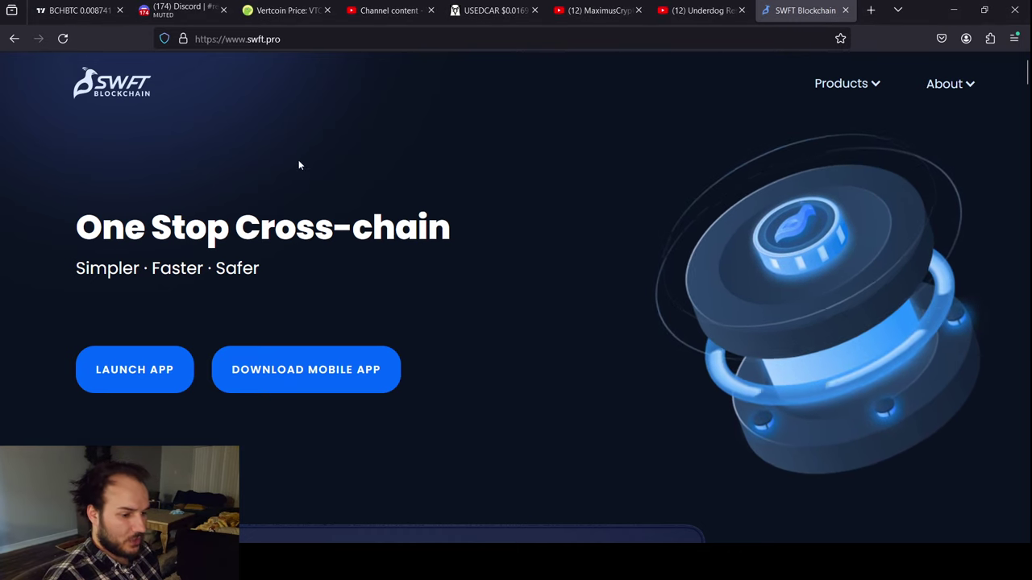
Step: Load the SWFTCUSD Coinbase chart on TradingView, then switch to the CoinGecko Vertcoin tab
left_click(101, 14)
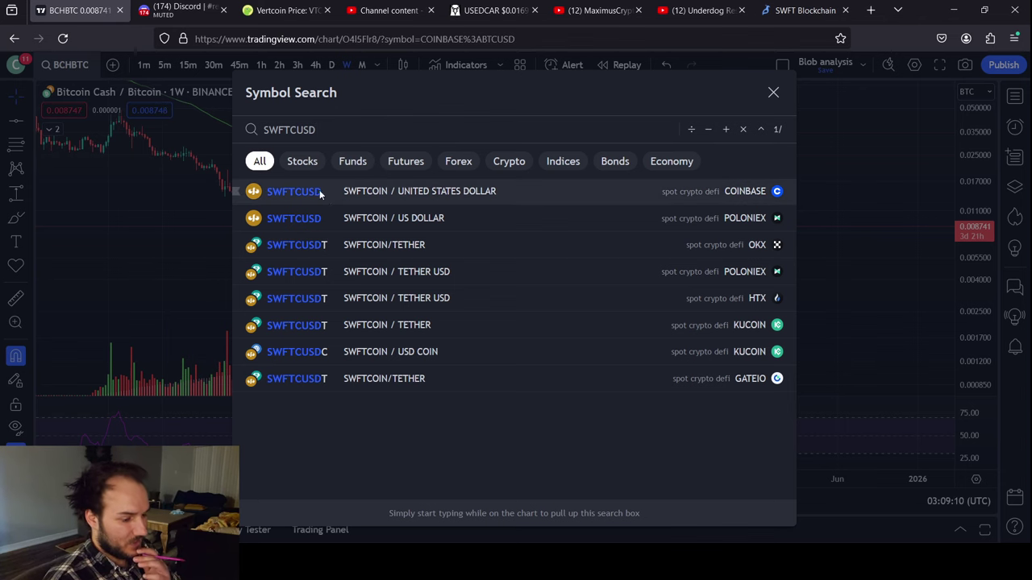
left_click(377, 192)
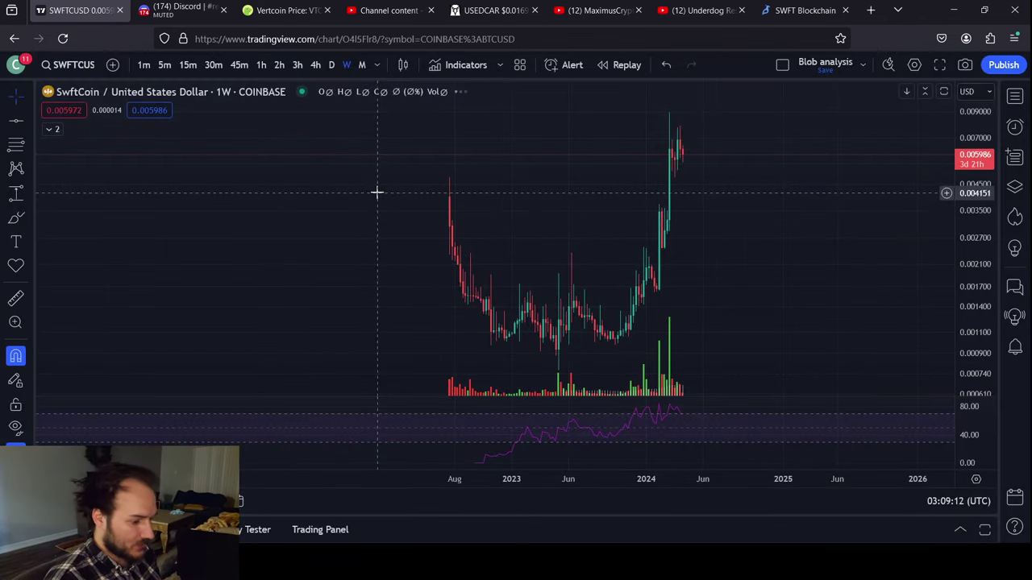
left_click(283, 10)
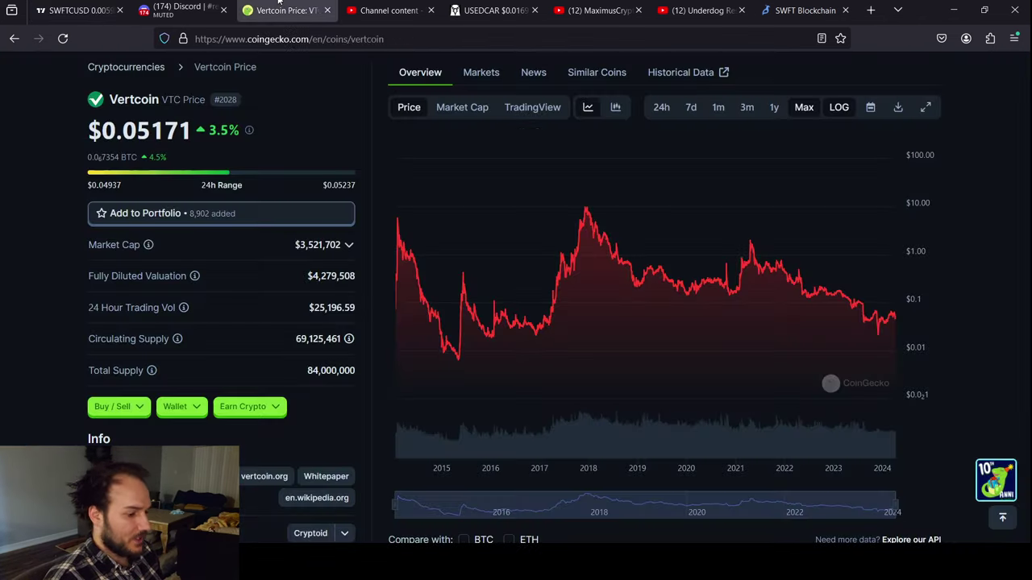
Step: Search CoinGecko for 'swftc' to open the SWFTCOIN page, then add a new tab beside it
scroll(822, 102, "up", 3)
left_click(857, 131)
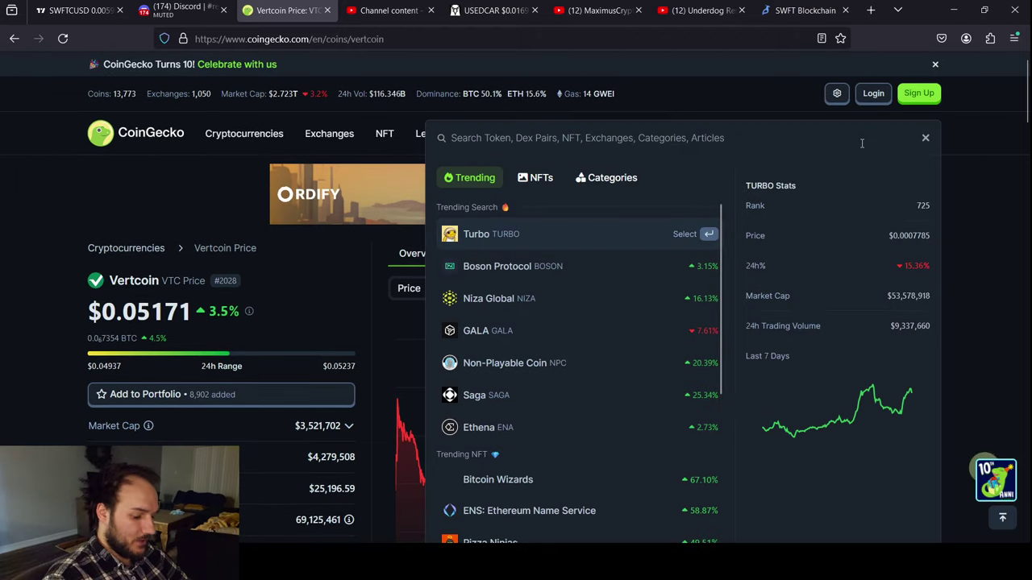
type("swftc")
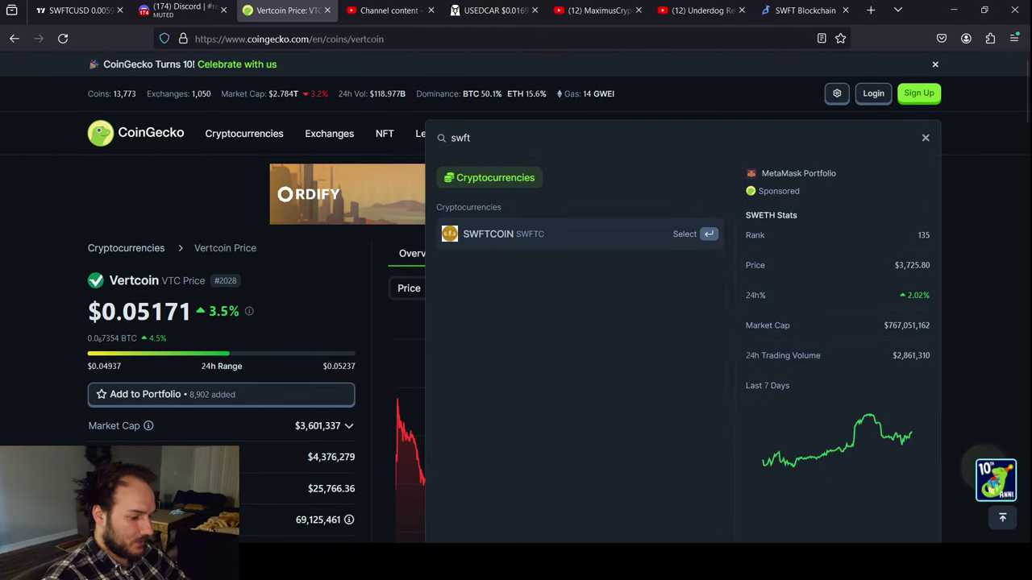
left_click(595, 244)
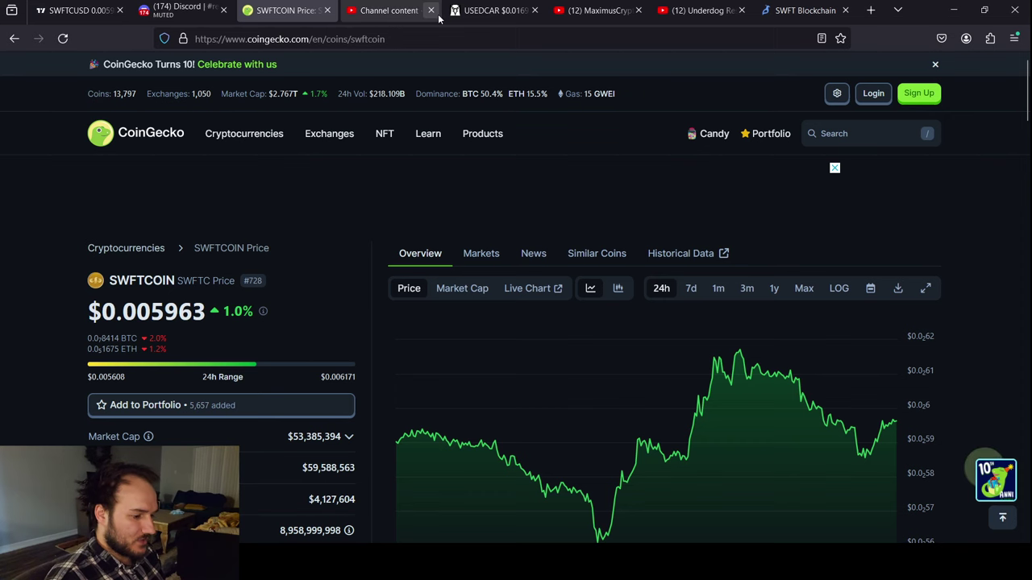
left_click(870, 10)
left_click_drag(823, 10, 345, 12)
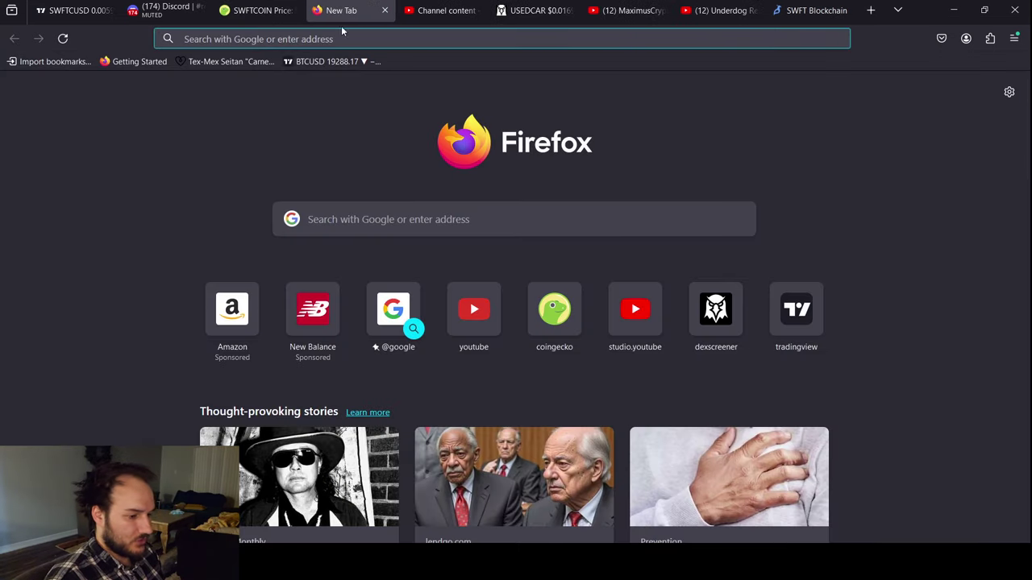
Step: Search 'coinmarket' from the address bar and follow the Google result to CoinMarketCap
type("coin")
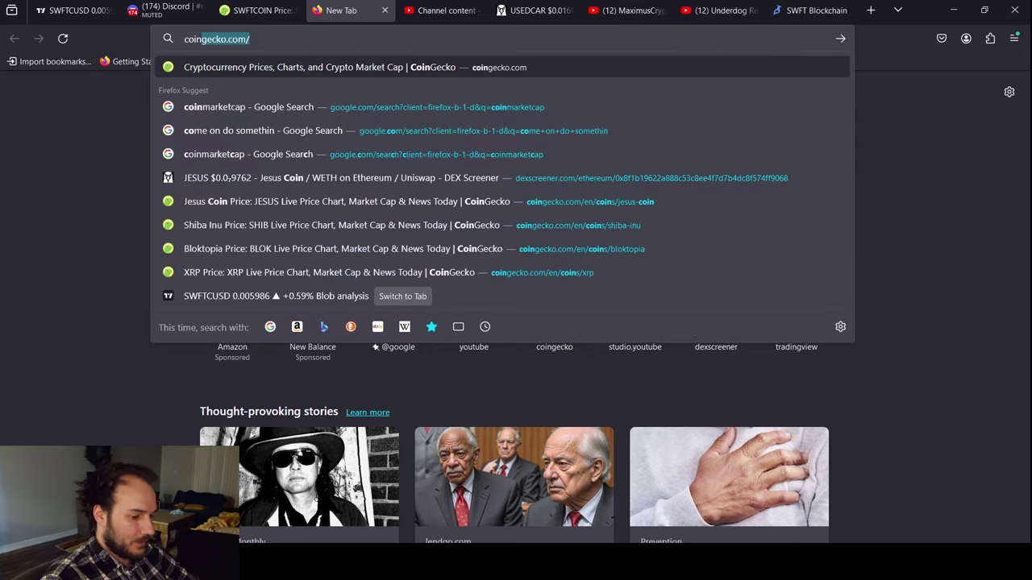
type("market")
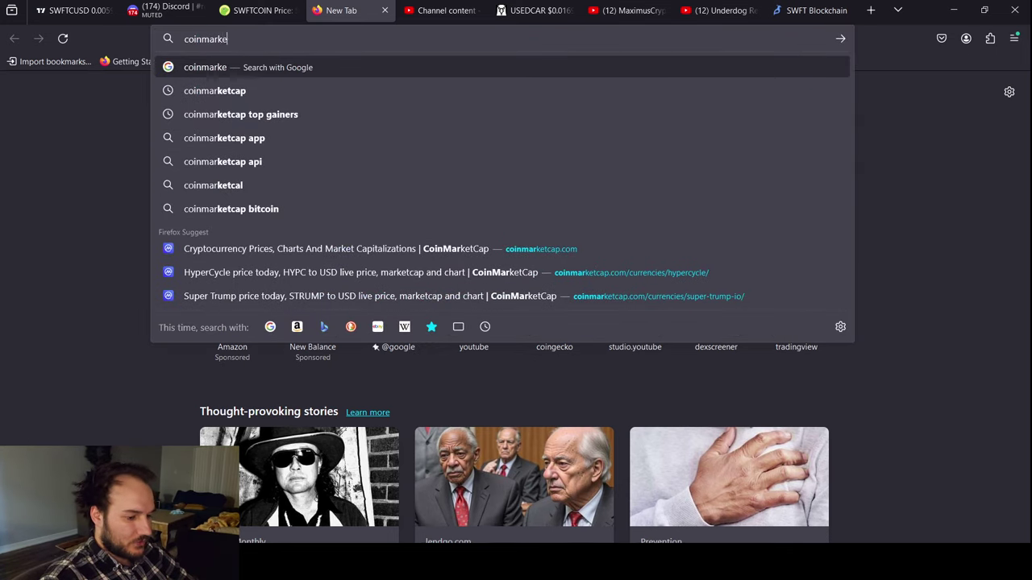
left_click(279, 92)
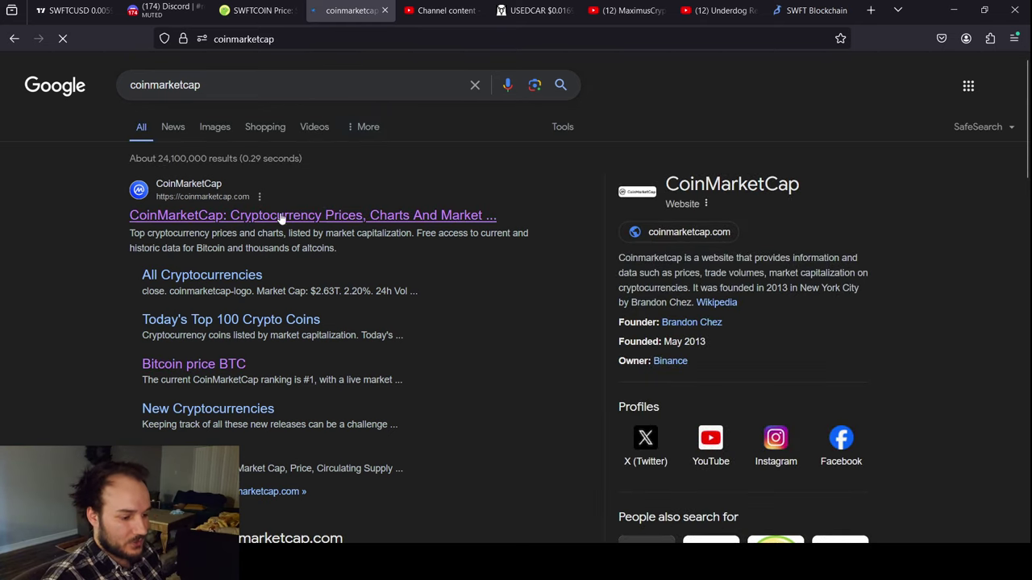
left_click(281, 216)
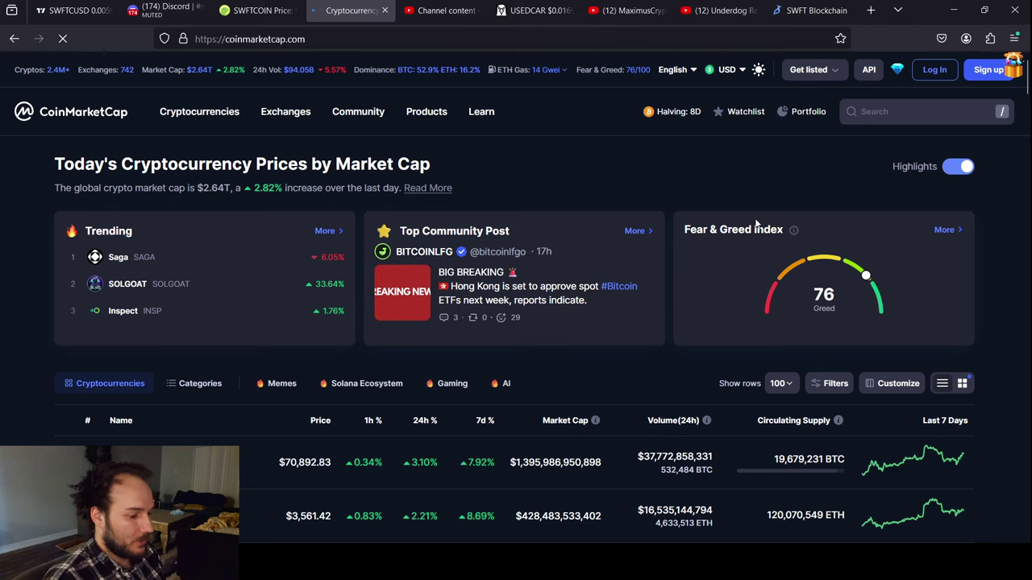
Step: Search CoinMarketCap for 'swftcoin' and open the SwftCoin (SWFTC) price page
left_click(890, 119)
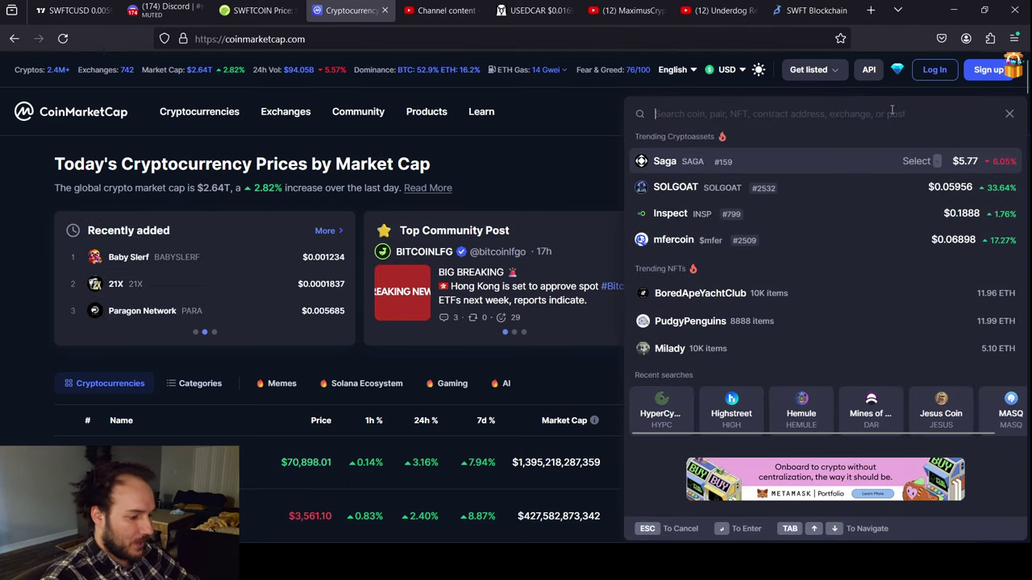
type("swftcoin")
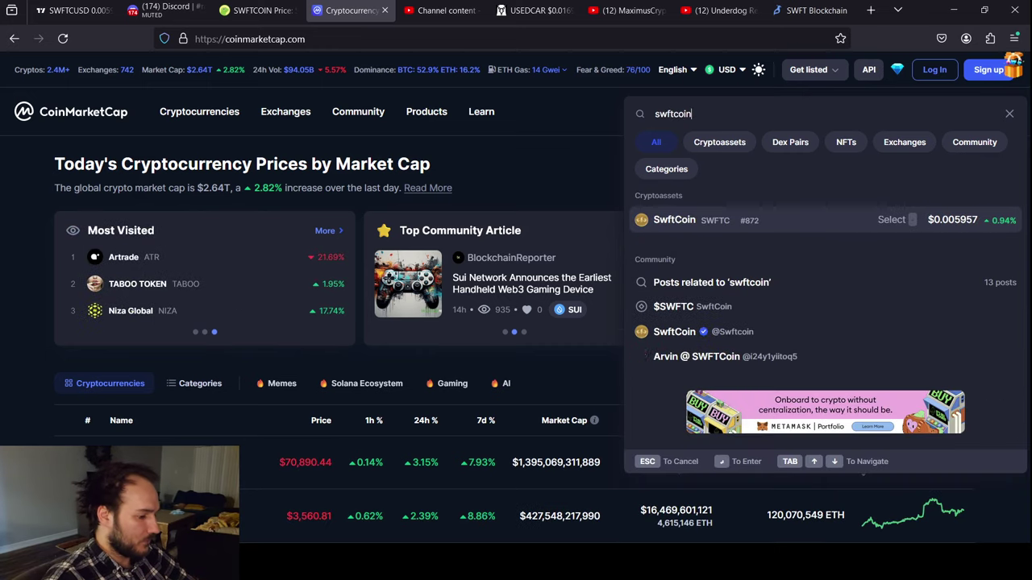
left_click(703, 219)
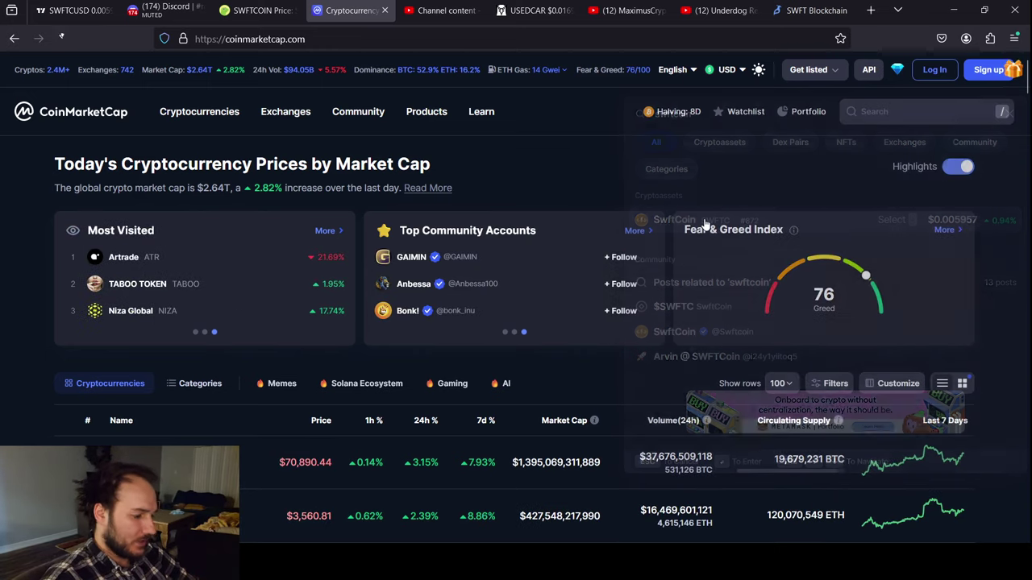
scroll(407, 395, "down", 1)
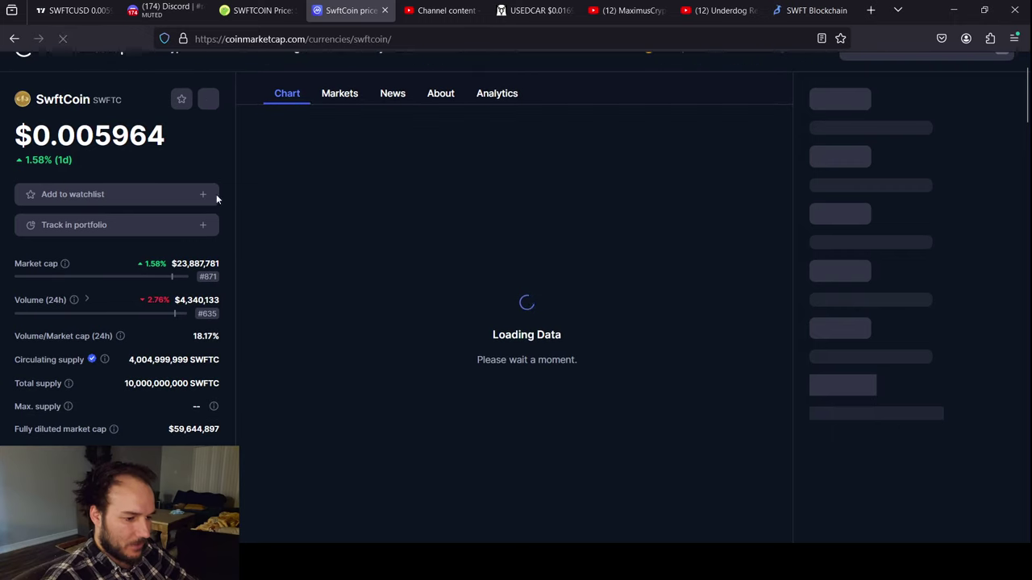
Step: Glance at the TradingView and SWFT Blockchain tabs, then return to CoinMarketCap
left_click(74, 11)
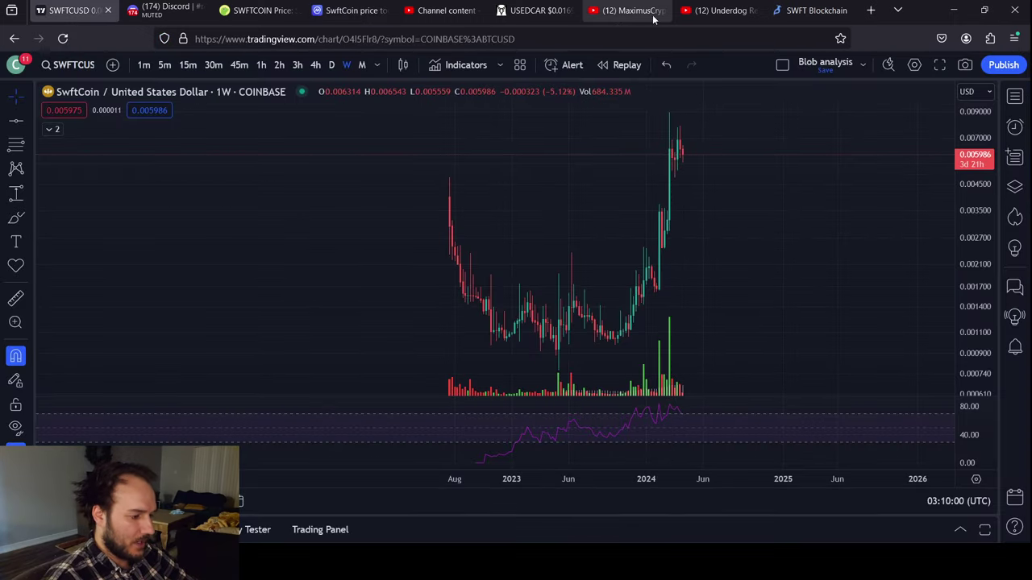
left_click(810, 10)
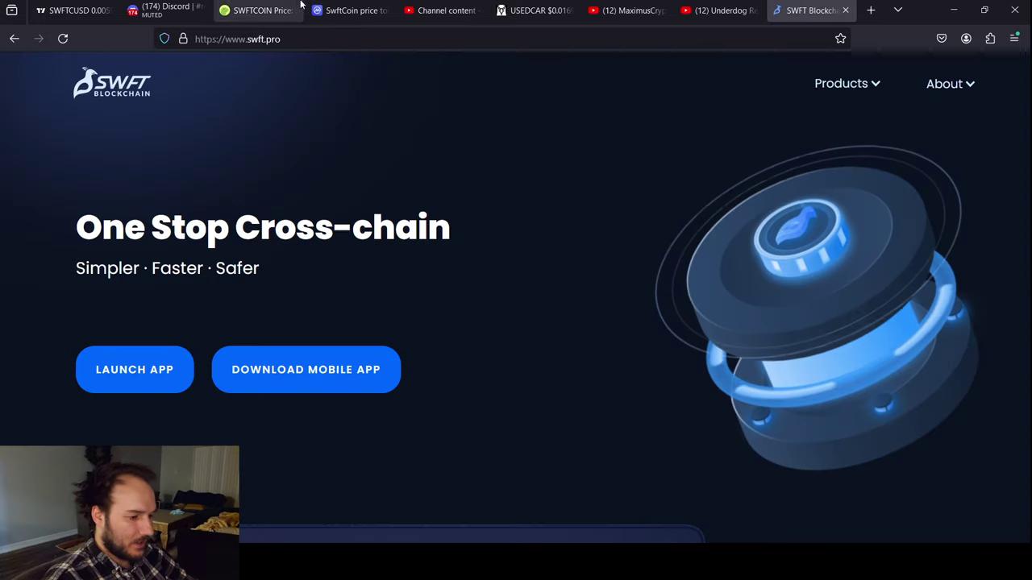
left_click(351, 9)
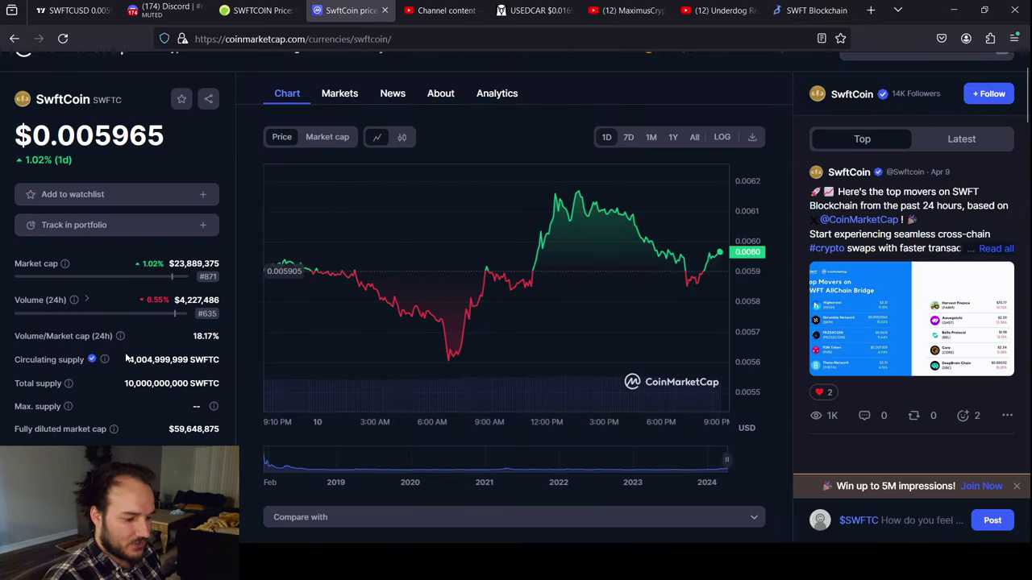
Step: Highlight SwftCoin's 4,004,999,999 circulating and 10,000,000,000 total supply, then return to CoinGecko
left_click_drag(129, 360, 189, 360)
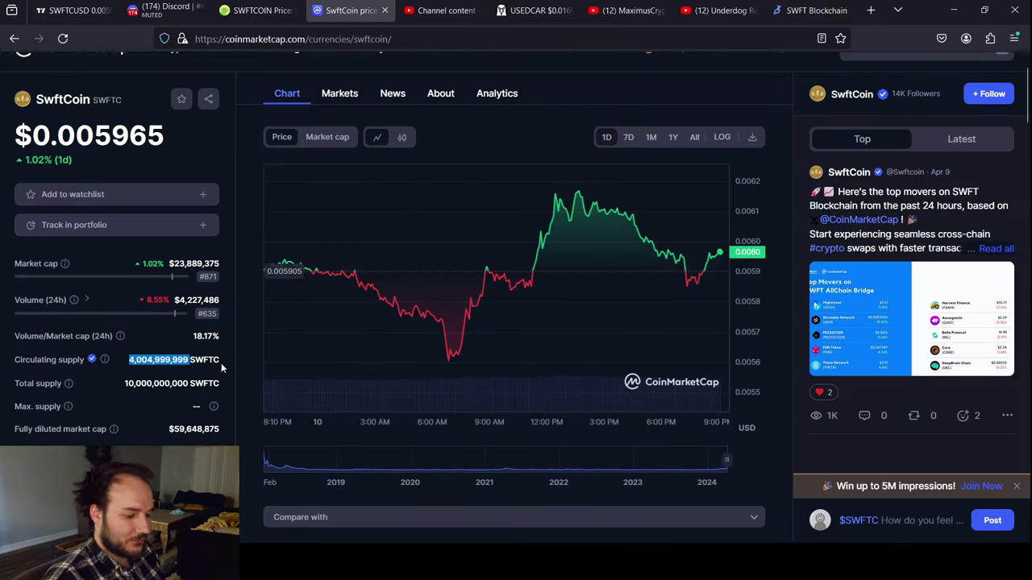
left_click_drag(122, 384, 195, 398)
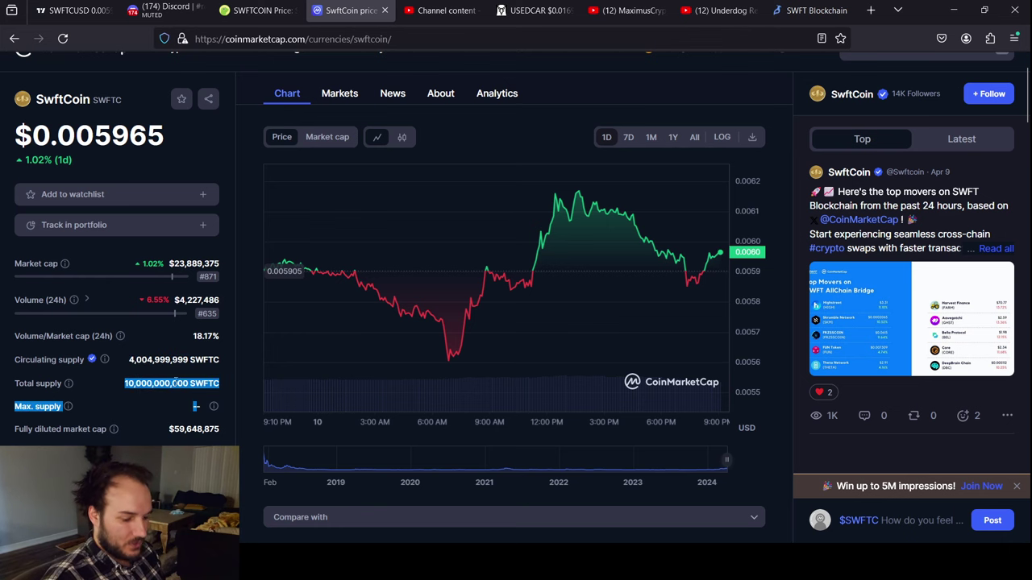
left_click(152, 390)
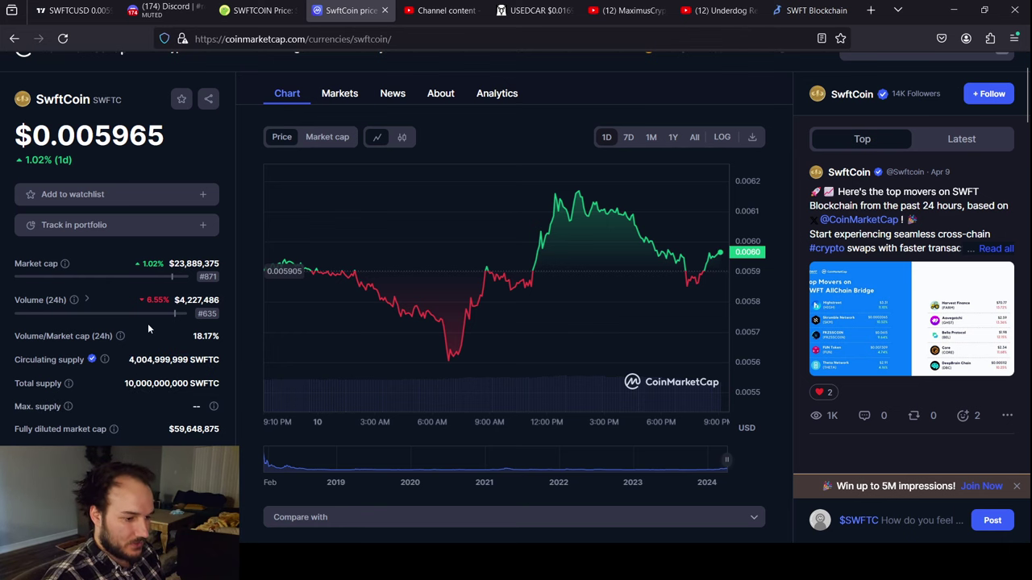
left_click(306, 8)
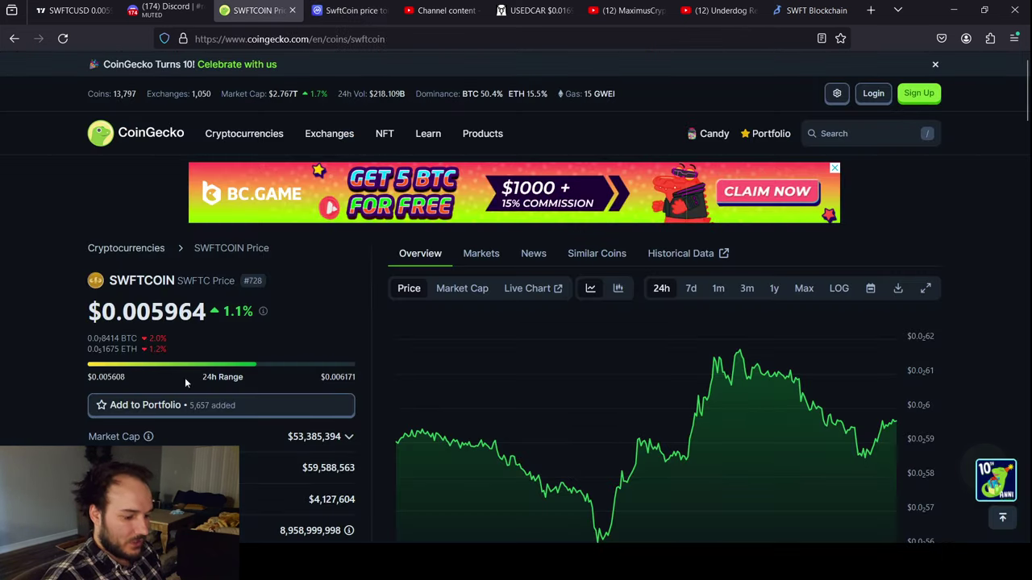
Step: Highlight CoinGecko's 8,958,999,998 SWFTCOIN circulating supply, then return to the CoinMarketCap tab
scroll(278, 473, "down", 1)
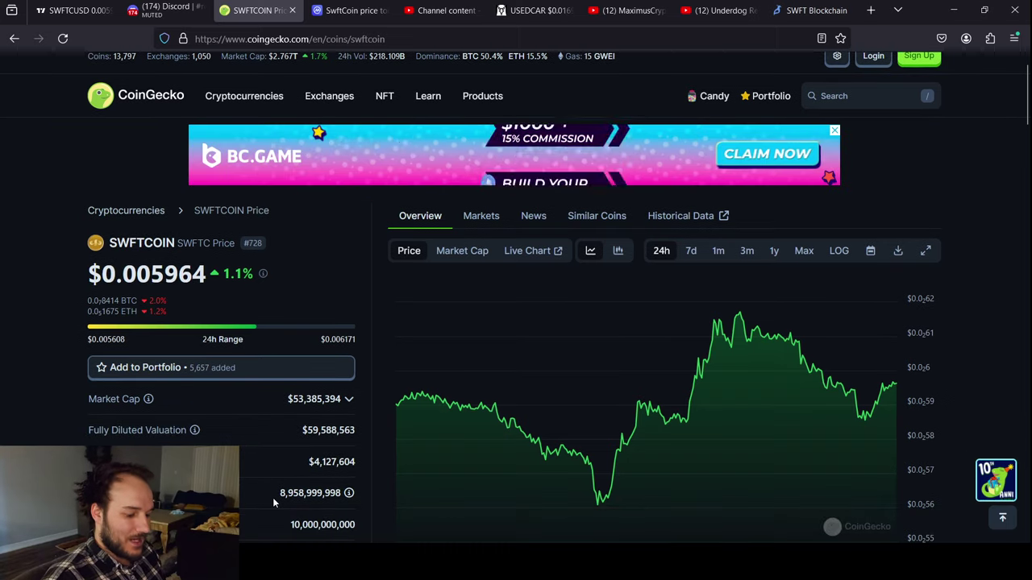
left_click_drag(272, 495, 317, 492)
left_click(307, 514)
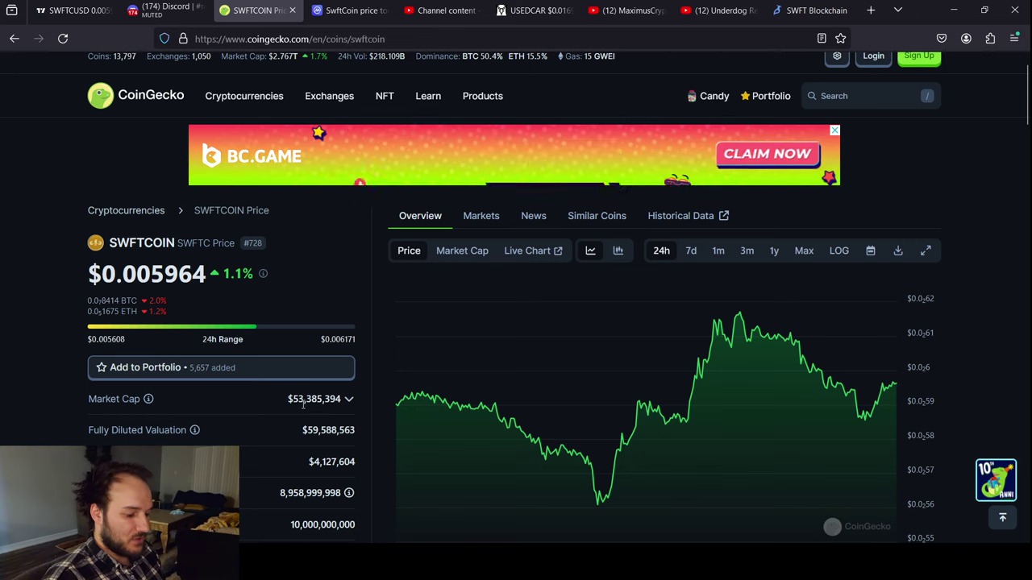
left_click(351, 10)
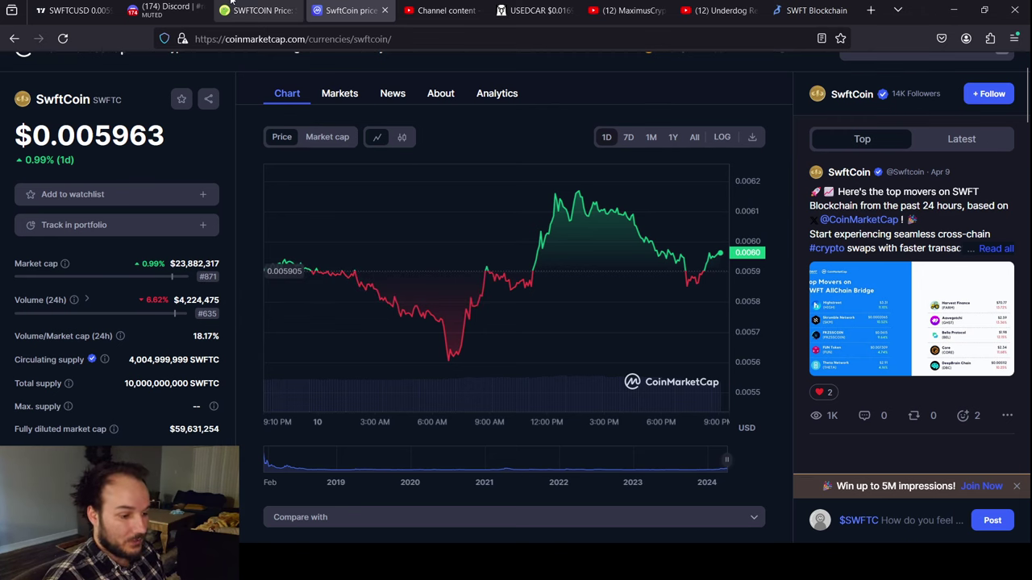
Step: Highlight CoinGecko's $59,588,563 fully diluted valuation and $53,385,394 market cap, then go to CoinMarketCap
left_click(271, 2)
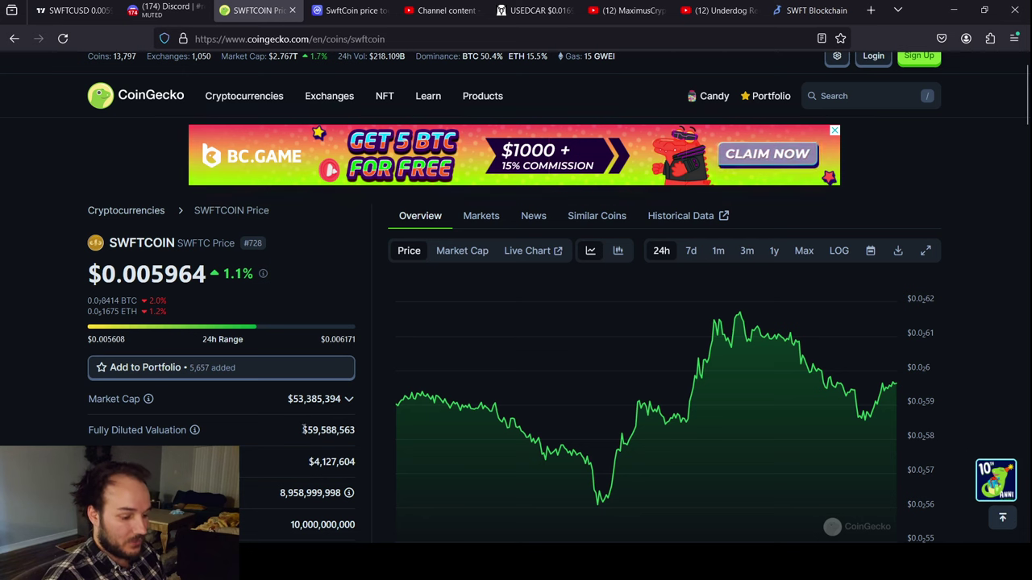
left_click_drag(303, 430, 352, 434)
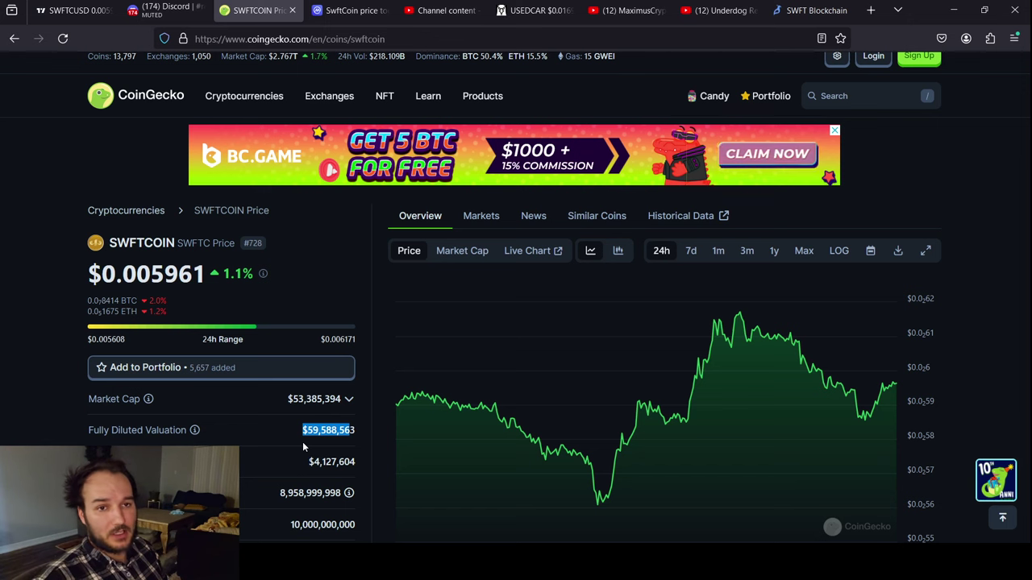
left_click(294, 398)
left_click_drag(288, 399, 354, 403)
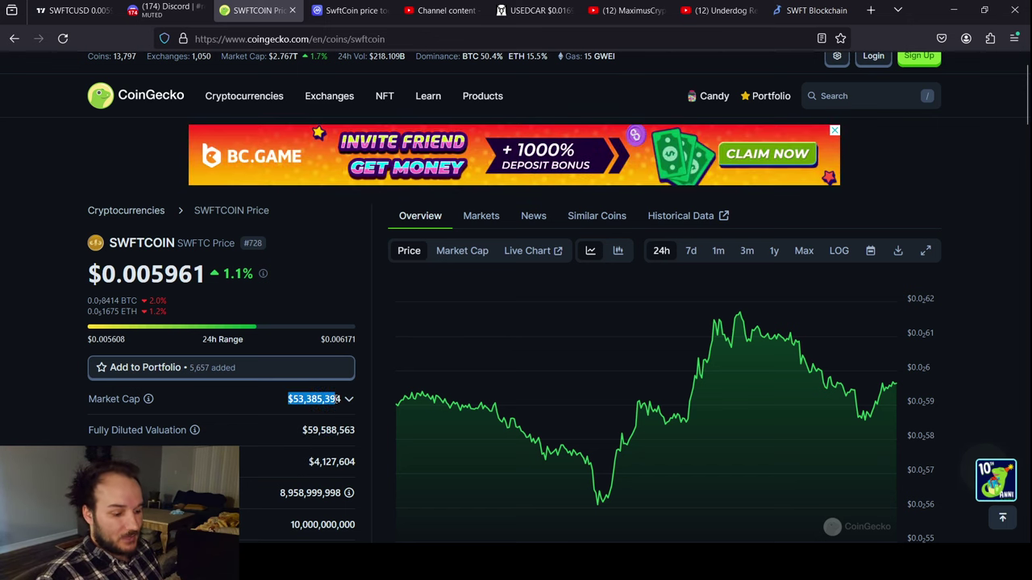
left_click(370, 392)
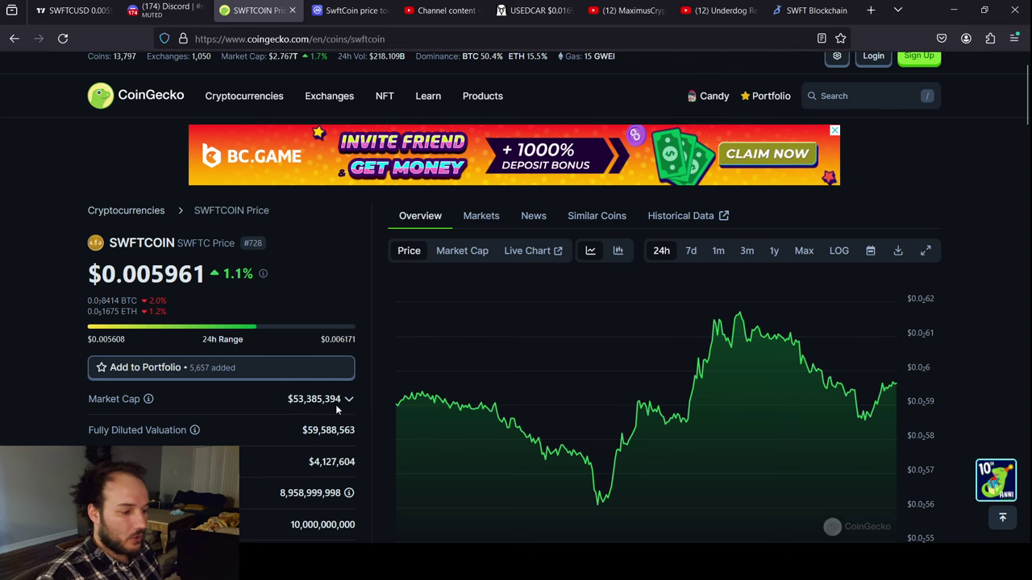
key("ctrl+Tab")
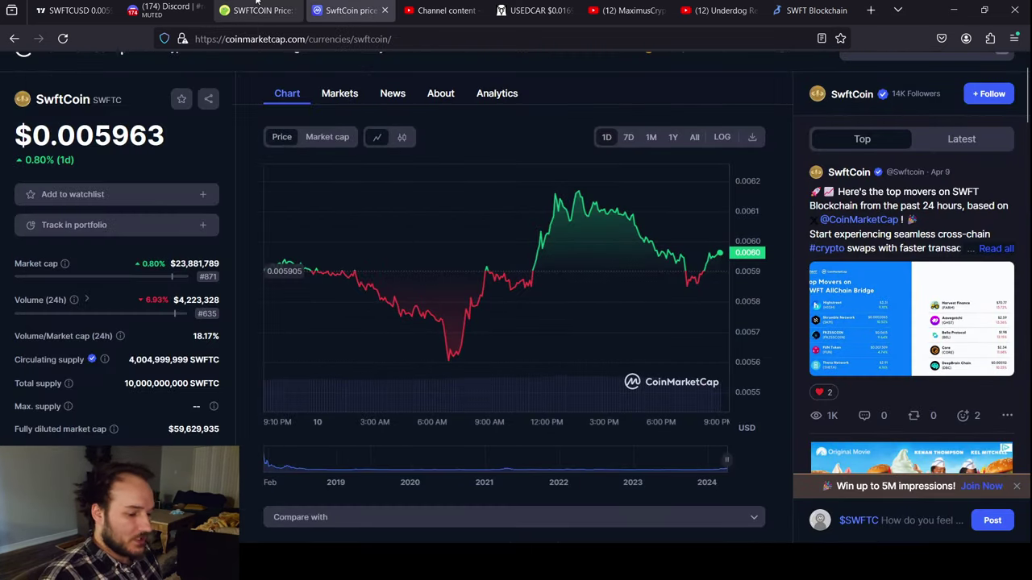
Step: Toggle between the CoinGecko and CoinMarketCap SwftCoin tabs, ending on CoinGecko's 24h chart
left_click(257, 8)
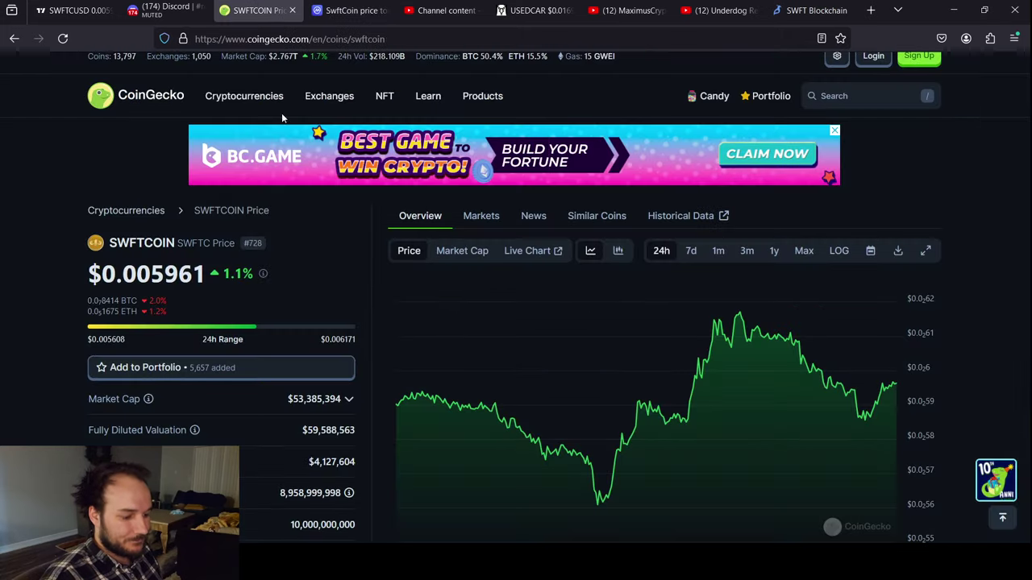
left_click(374, 7)
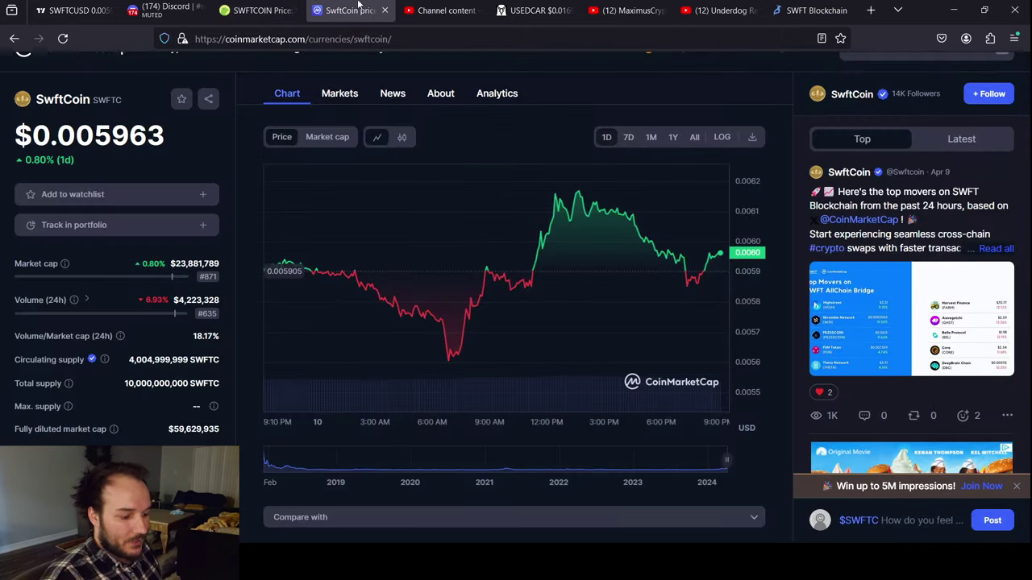
left_click(266, 7)
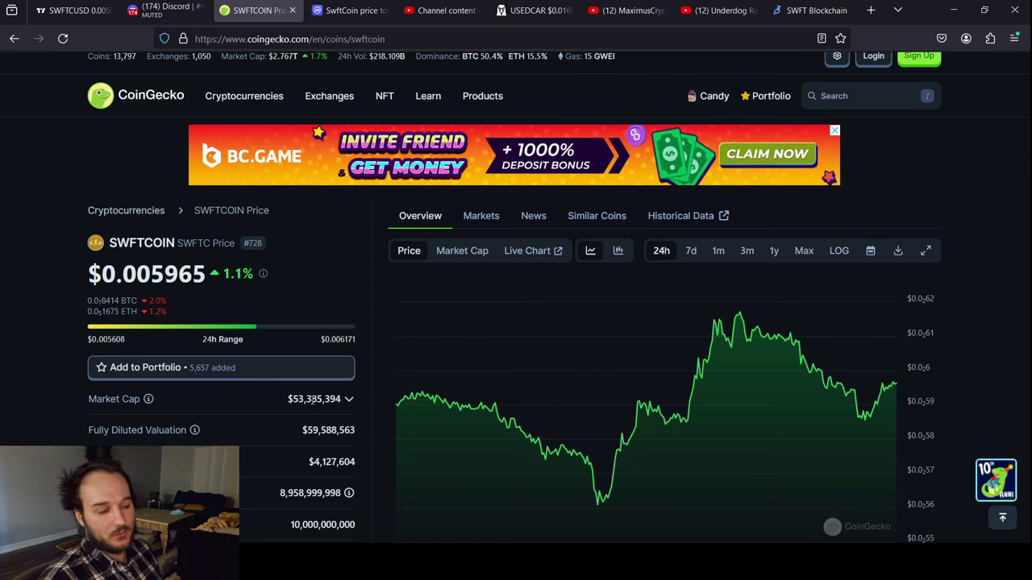
key("ctrl+Tab")
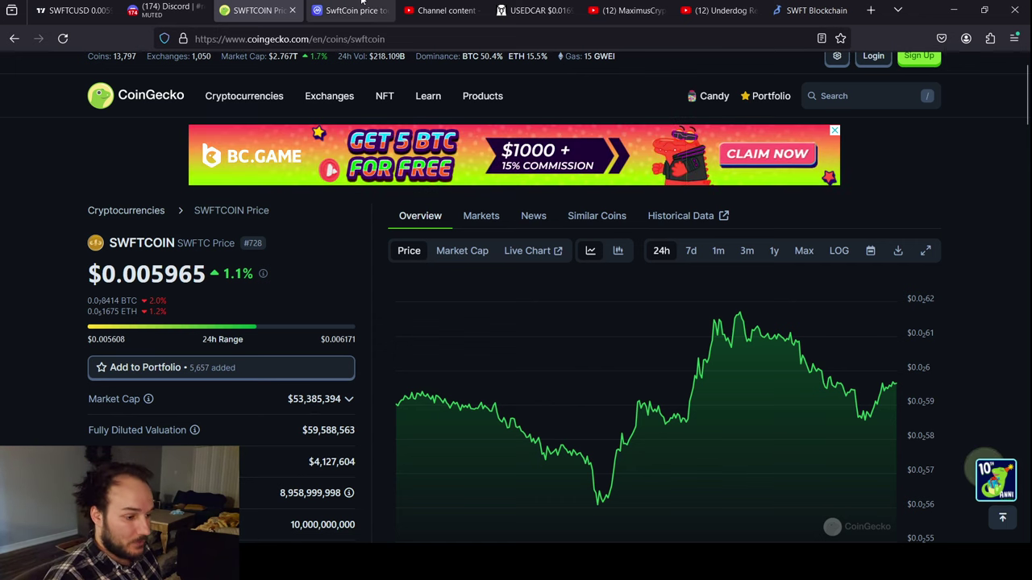
key("ctrl+shift+Tab")
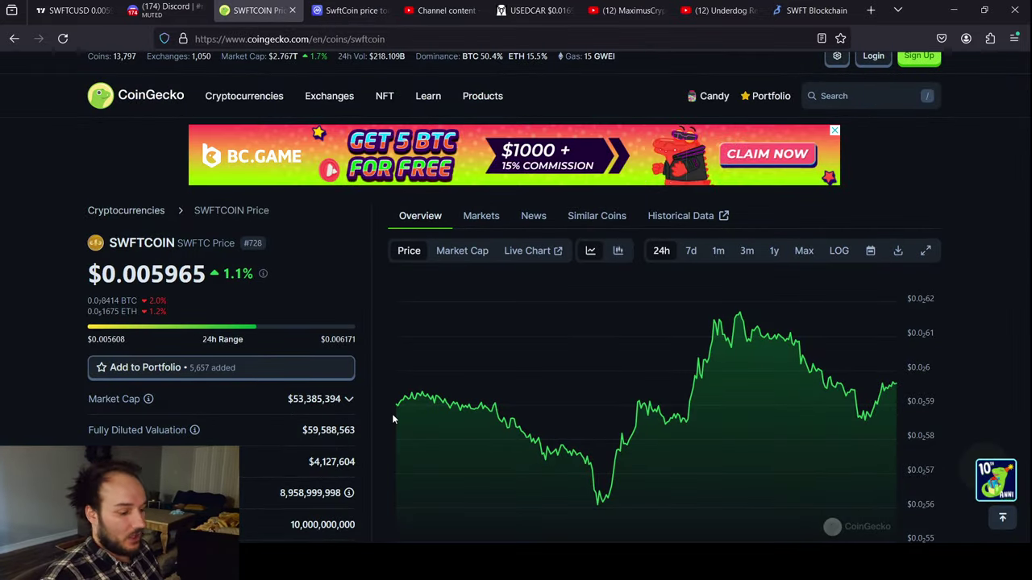
scroll(582, 376, "down", 2)
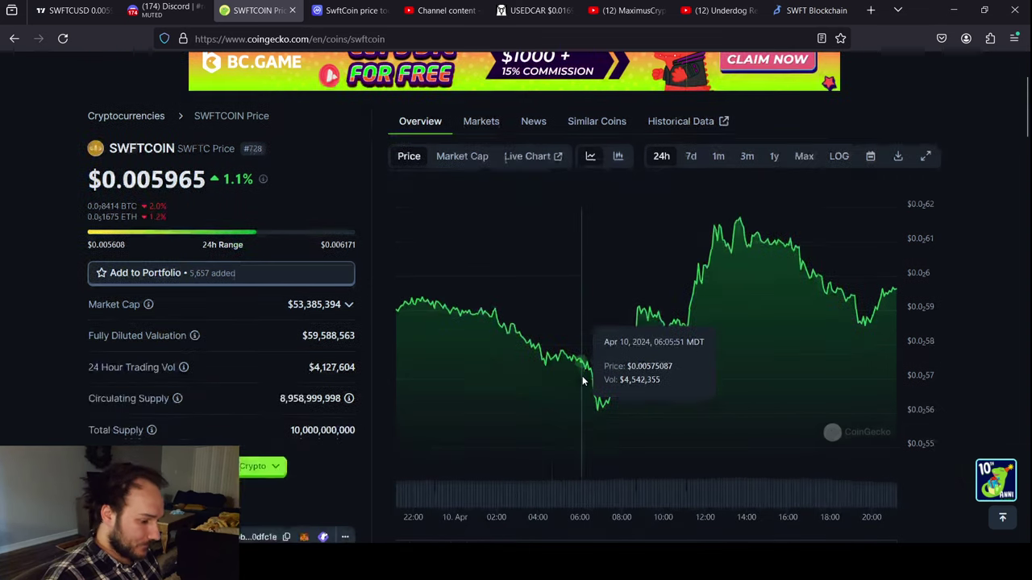
Step: Switch CoinGecko's SWFTCOIN chart to a log scale over the Max range, then return to CoinMarketCap
left_click(840, 157)
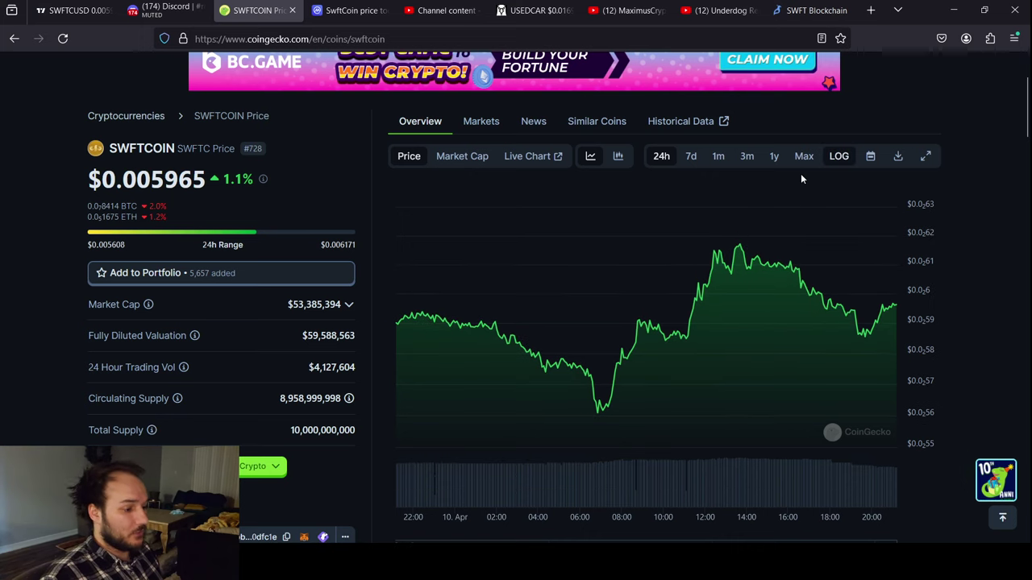
left_click(804, 158)
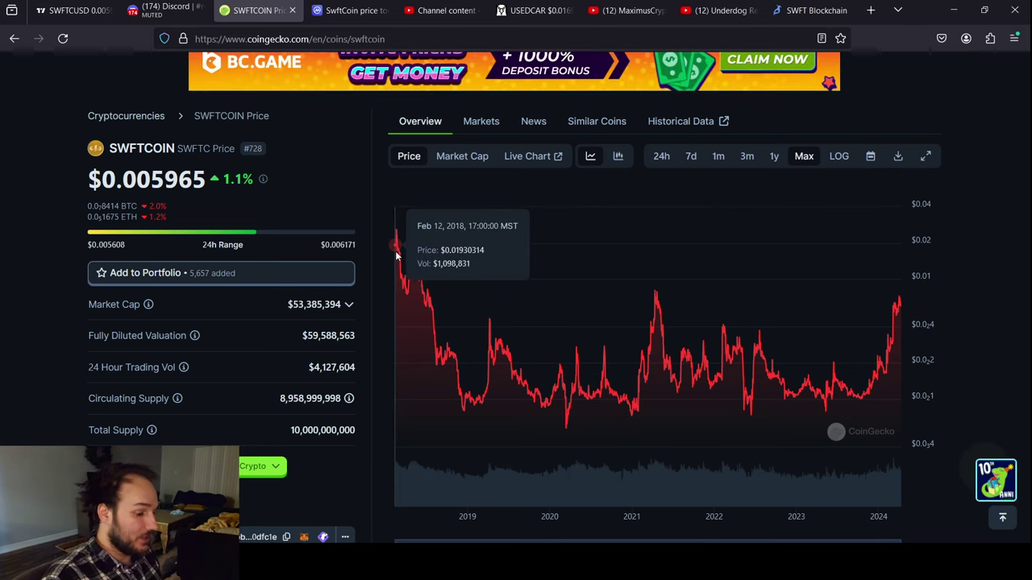
scroll(486, 313, "down", 1)
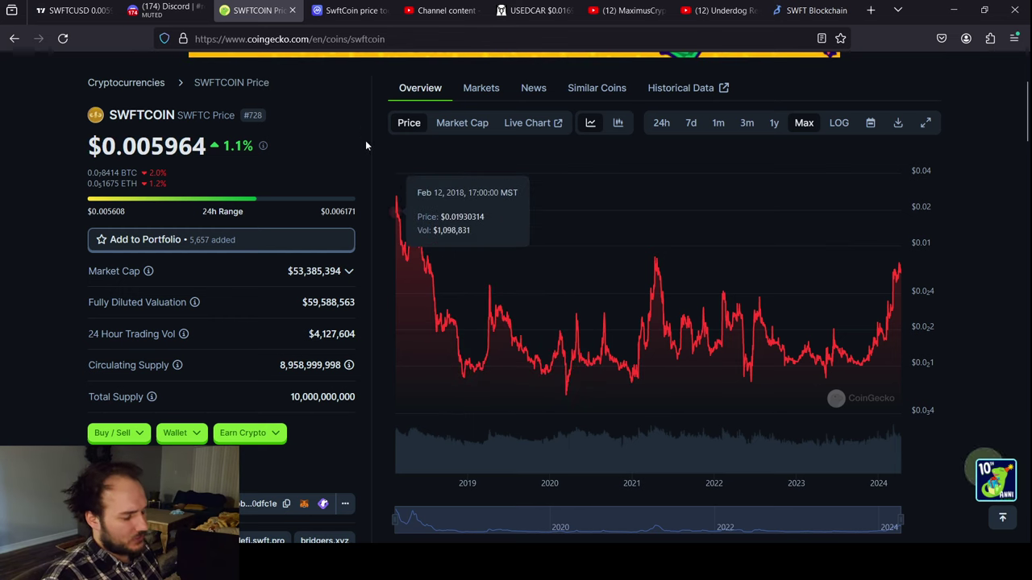
left_click(356, 3)
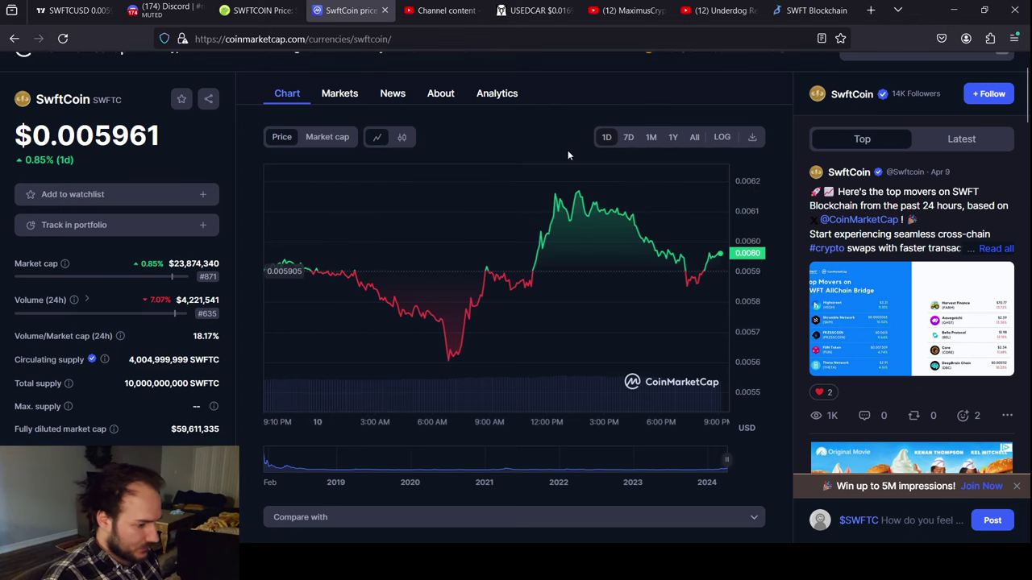
Step: Set CoinMarketCap's SwftCoin chart to All time on a LOG axis, then return to CoinGecko
left_click(695, 139)
left_click(723, 138)
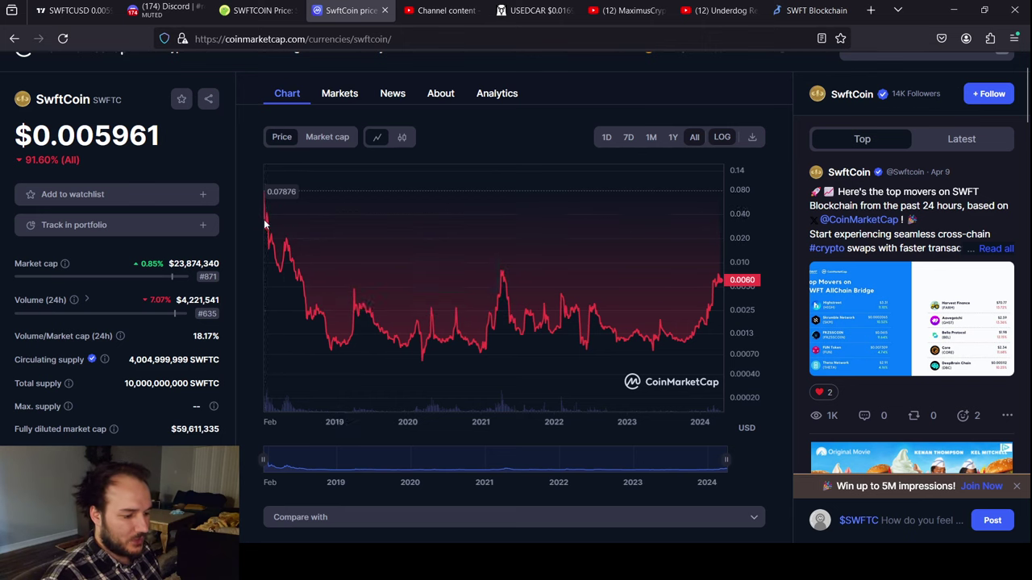
left_click(263, 6)
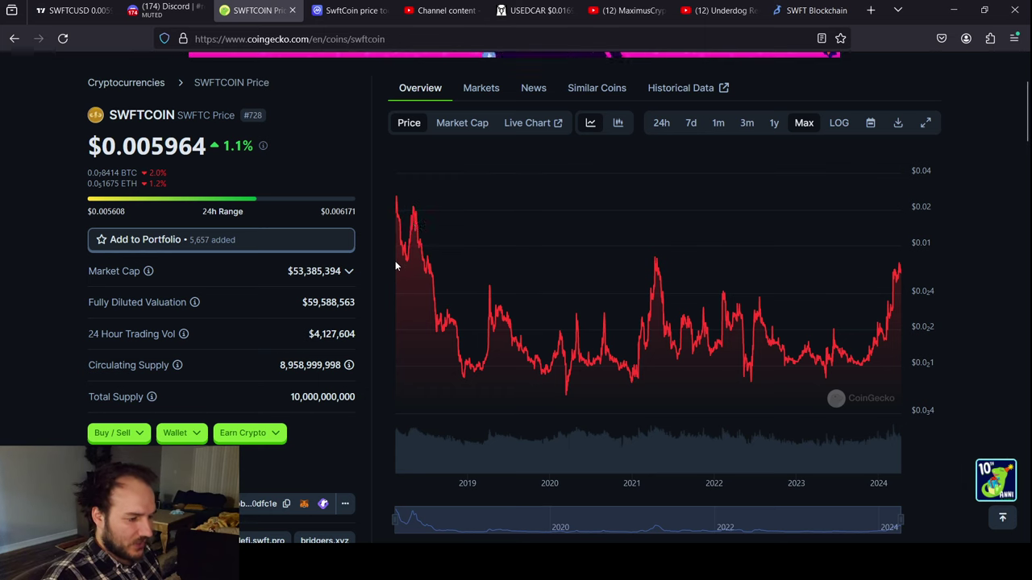
Step: Flip between CoinMarketCap's and CoinGecko's SwftCoin all-time charts, ending on CoinMarketCap
key("ctrl+Tab")
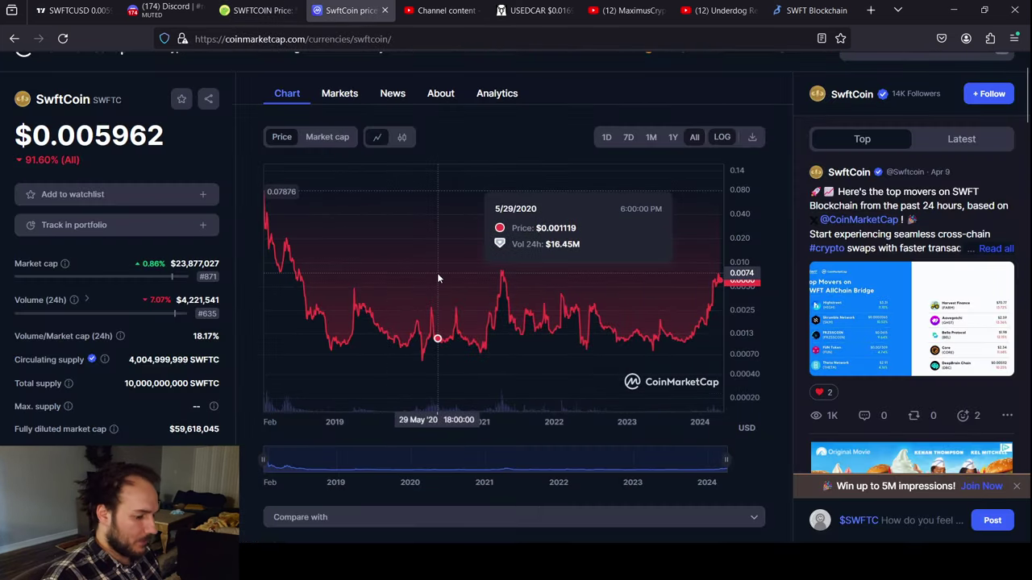
left_click(237, 4)
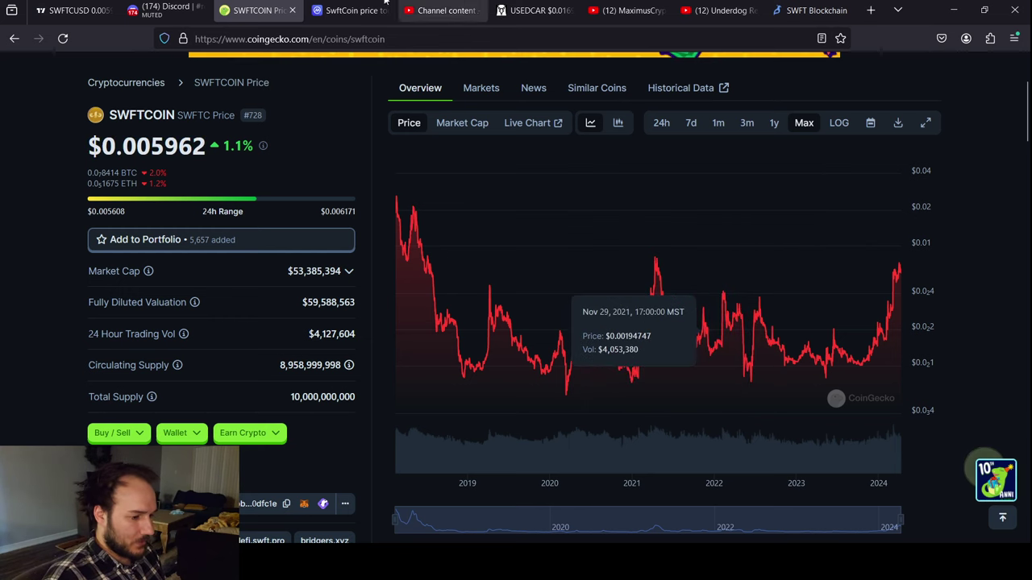
left_click(355, 10)
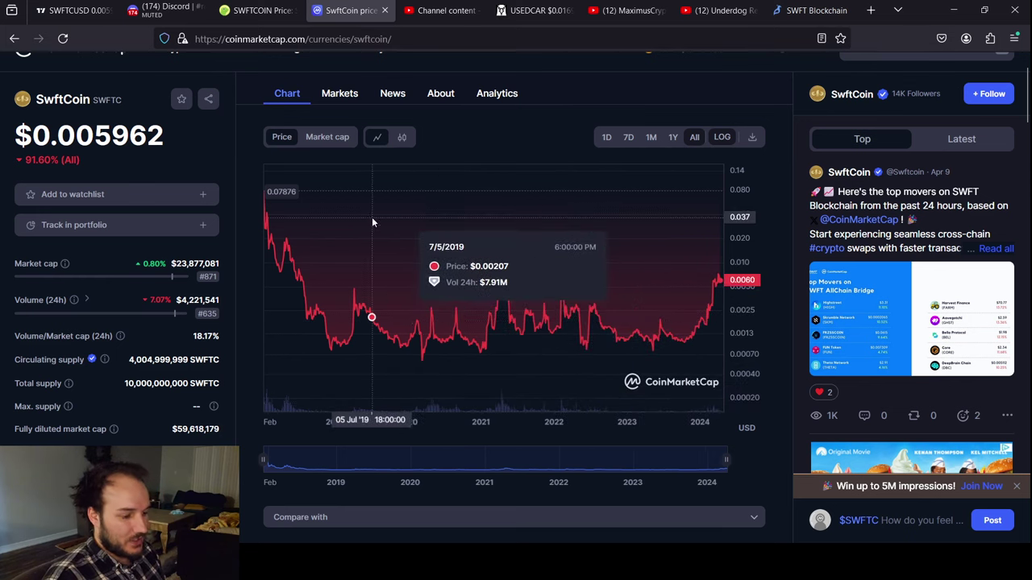
Step: Glance at CoinGecko's SWFTCOIN chart, then return to TradingView's weekly SWFTCUSD chart
left_click(258, 9)
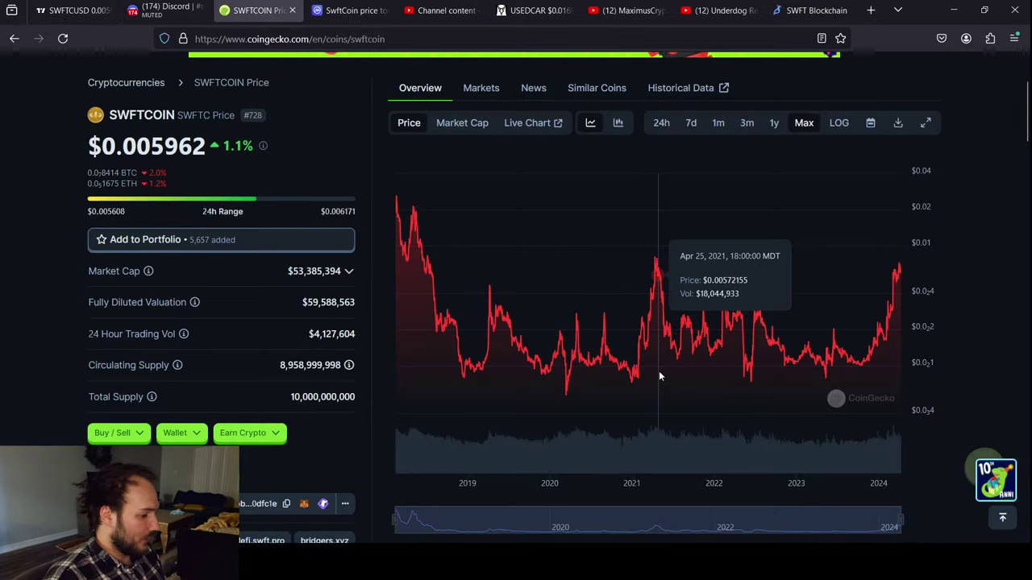
left_click(73, 9)
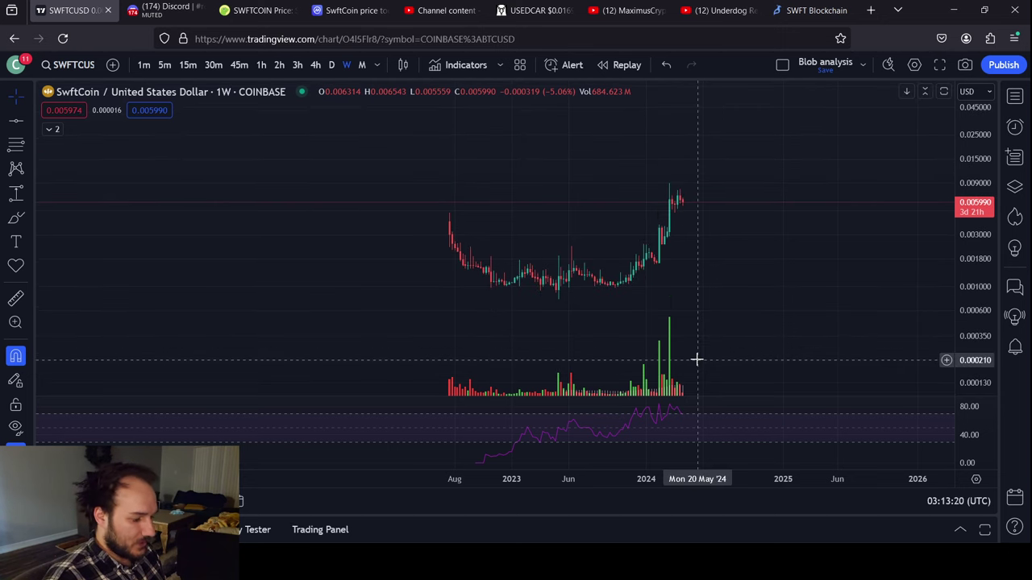
Step: Stretch the weekly SWFTCUSD candles wider along the time axis, then view the SWFT Blockchain homepage
left_click_drag(639, 486, 311, 474)
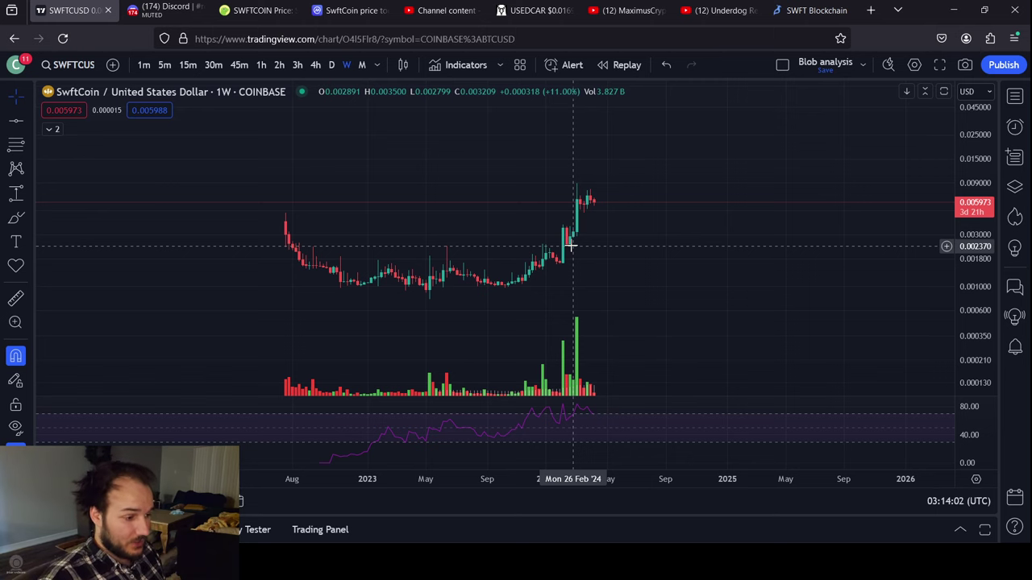
left_click(810, 10)
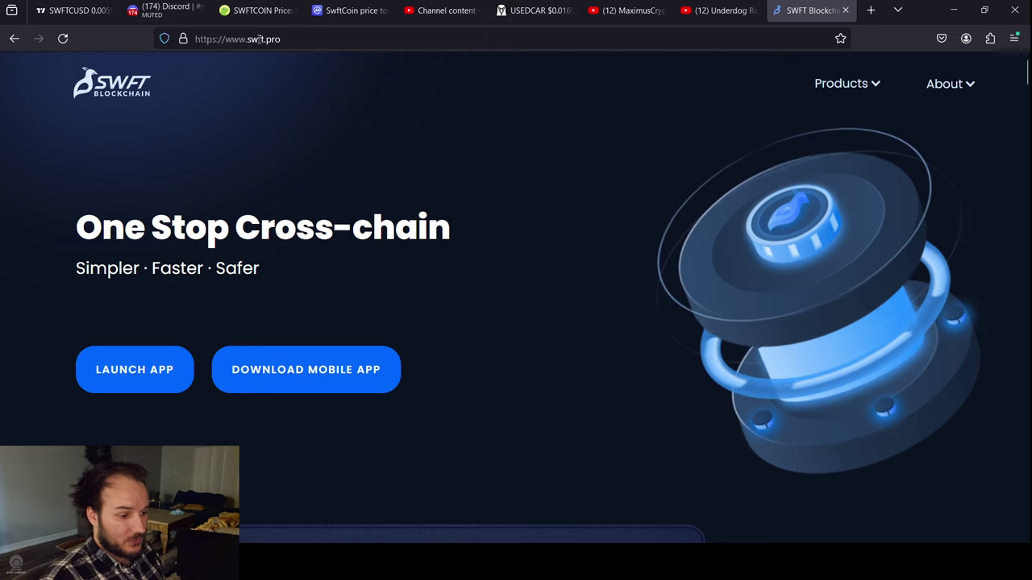
Step: Return to TradingView's weekly SwftCoin chart and maximize the RSI pane
left_click(90, 10)
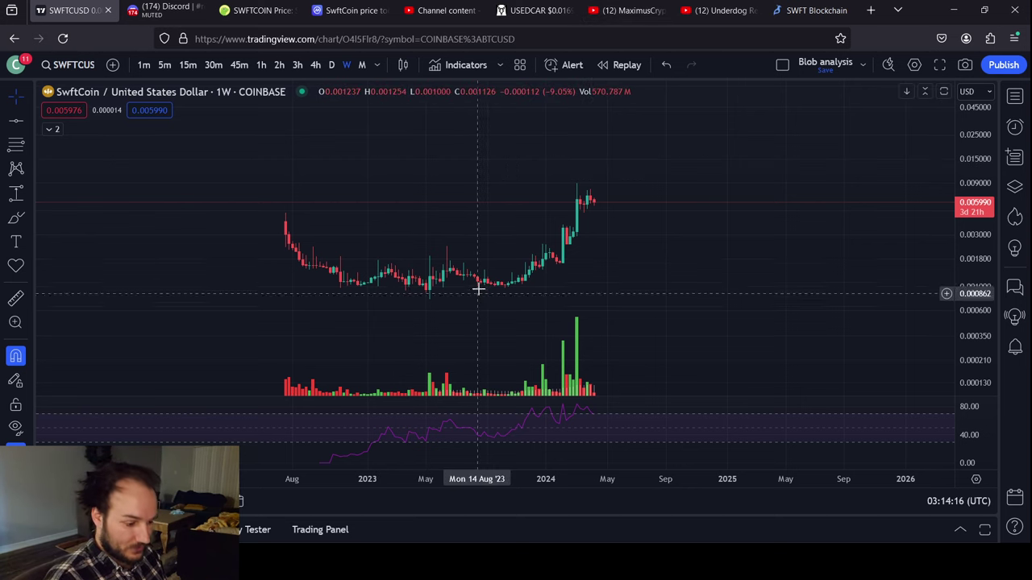
double_click(624, 409)
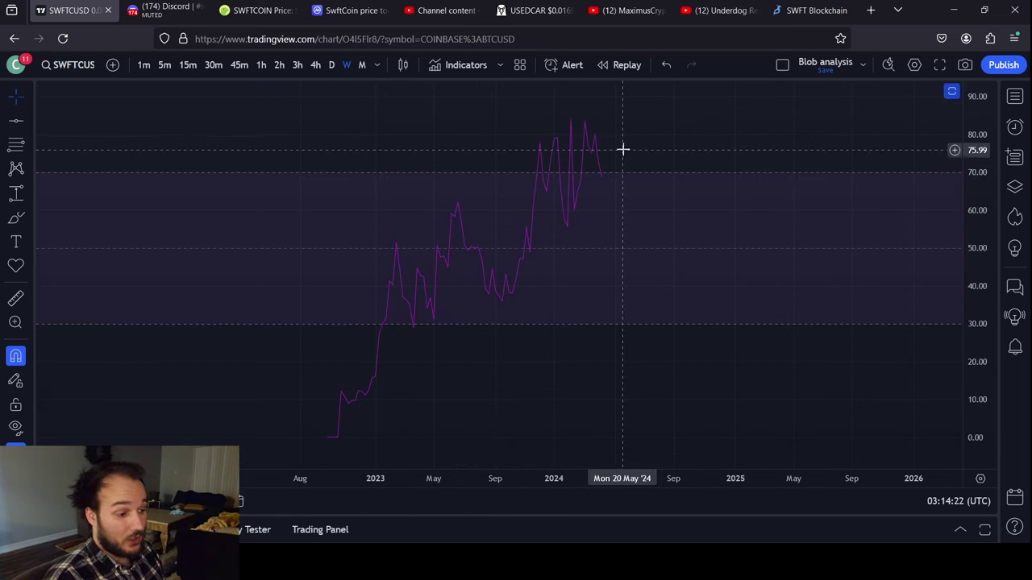
Step: Compress the RSI scale and brush a rising channel around the RSI uptrend
left_click_drag(976, 128, 976, 234)
left_click(15, 217)
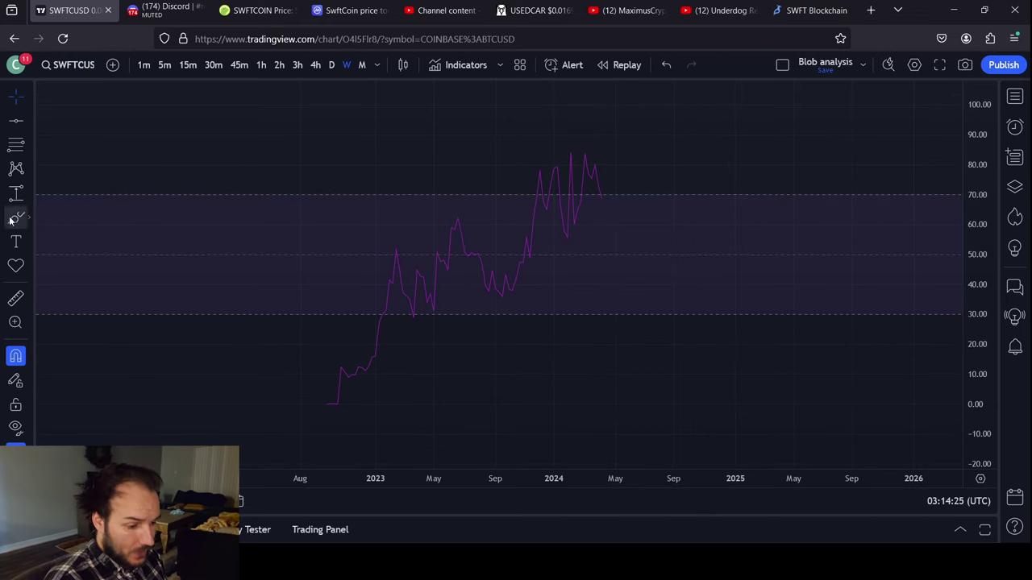
left_click_drag(323, 419, 651, 184)
left_click_drag(246, 363, 605, 126)
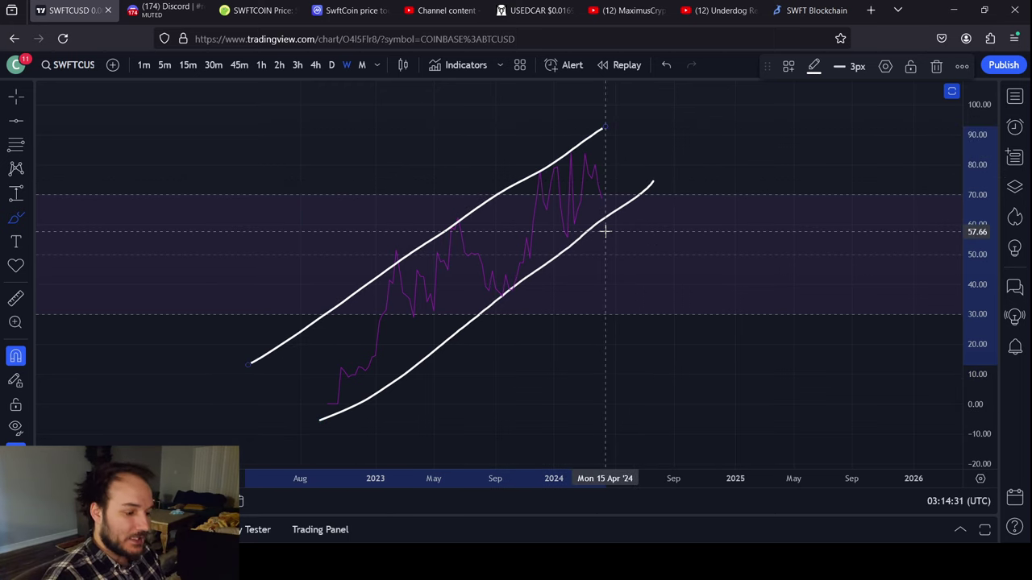
Step: Sketch a projected rise with a peak-and-drop hook, then restore the candles above the RSI
left_click_drag(597, 186, 606, 206)
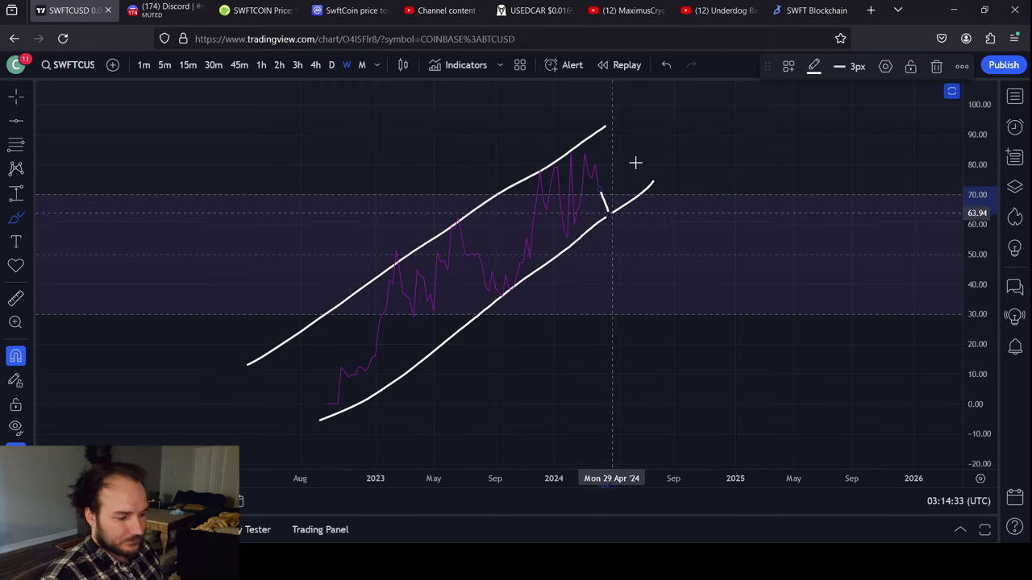
left_click(665, 64)
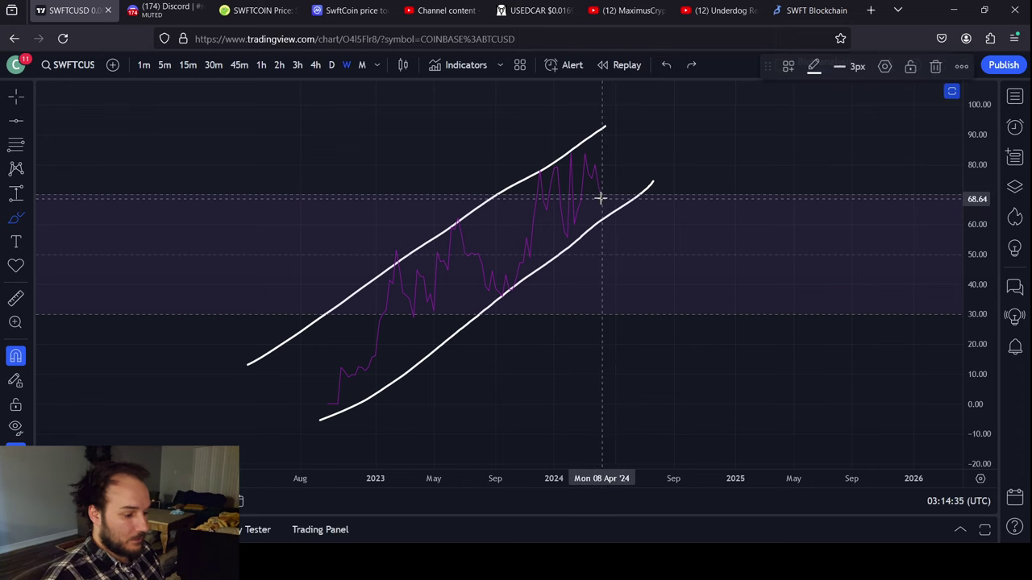
mouse_move(613, 162)
left_mouse_down()
mouse_move(601, 191)
mouse_move(615, 211)
mouse_move(637, 147)
left_mouse_up()
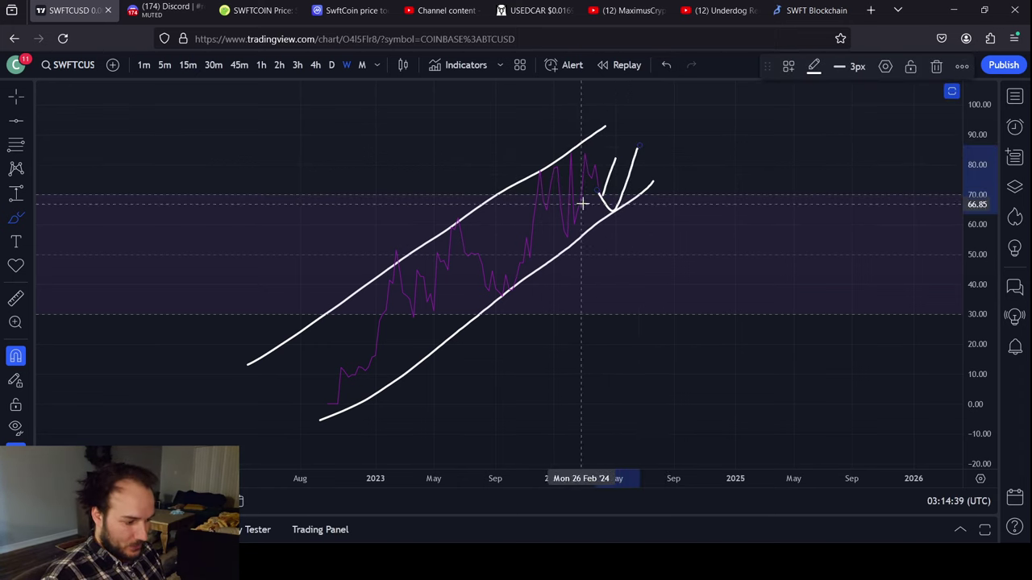
left_click(666, 64)
left_click(666, 64)
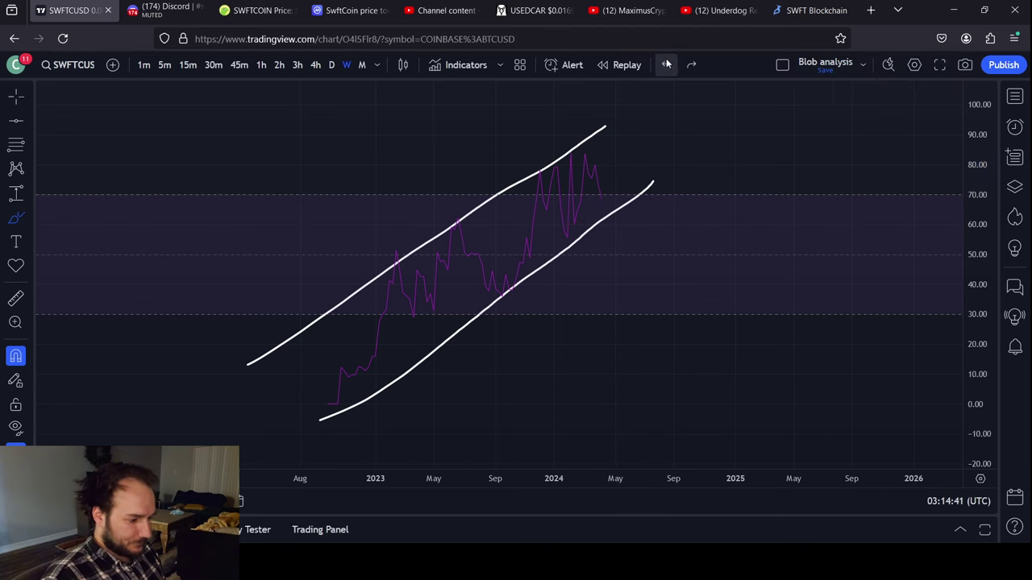
left_click_drag(611, 194, 627, 138)
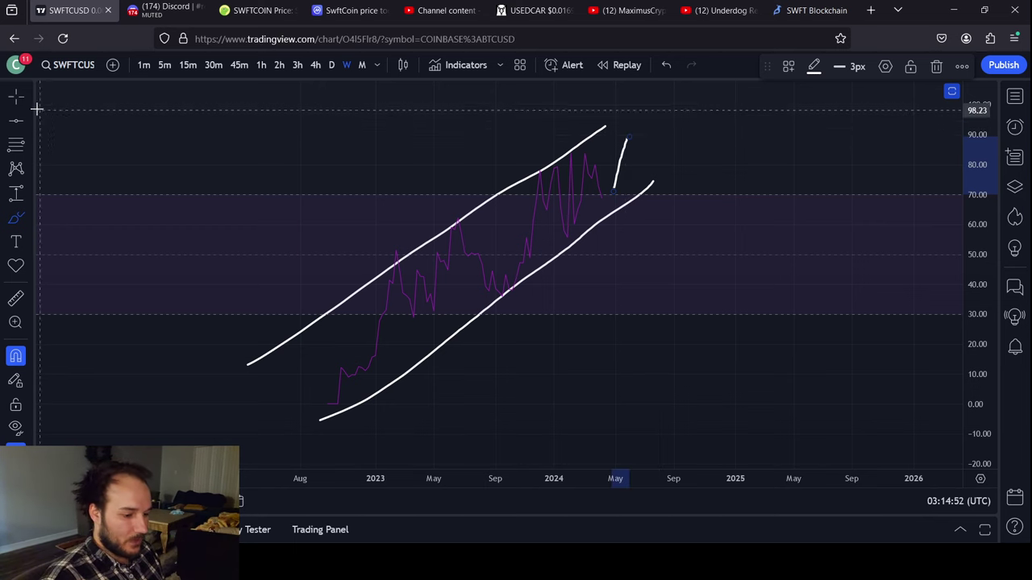
left_click(728, 152)
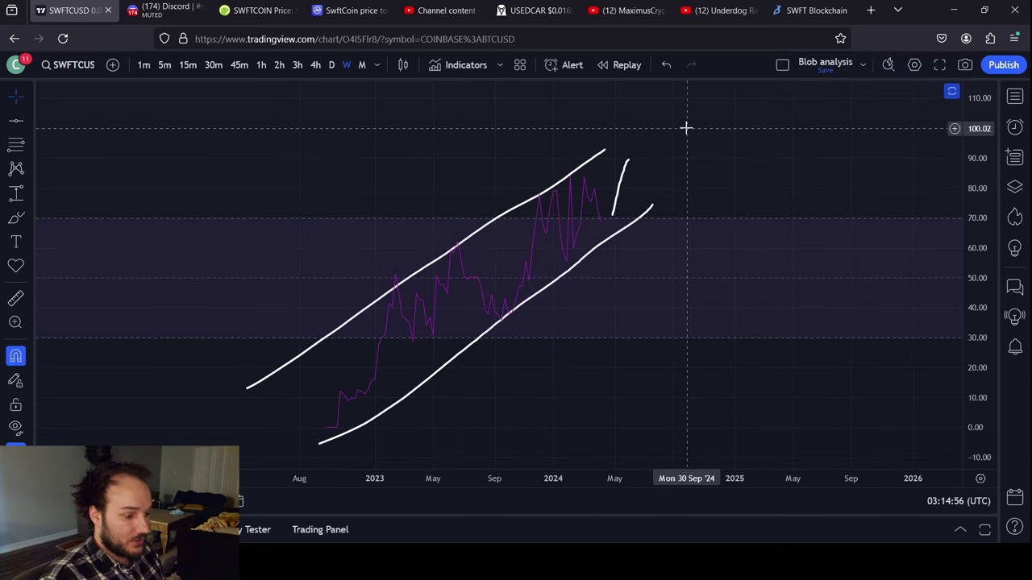
mouse_move(600, 208)
left_mouse_down()
mouse_move(628, 129)
mouse_move(697, 85)
left_mouse_up()
left_click(667, 71)
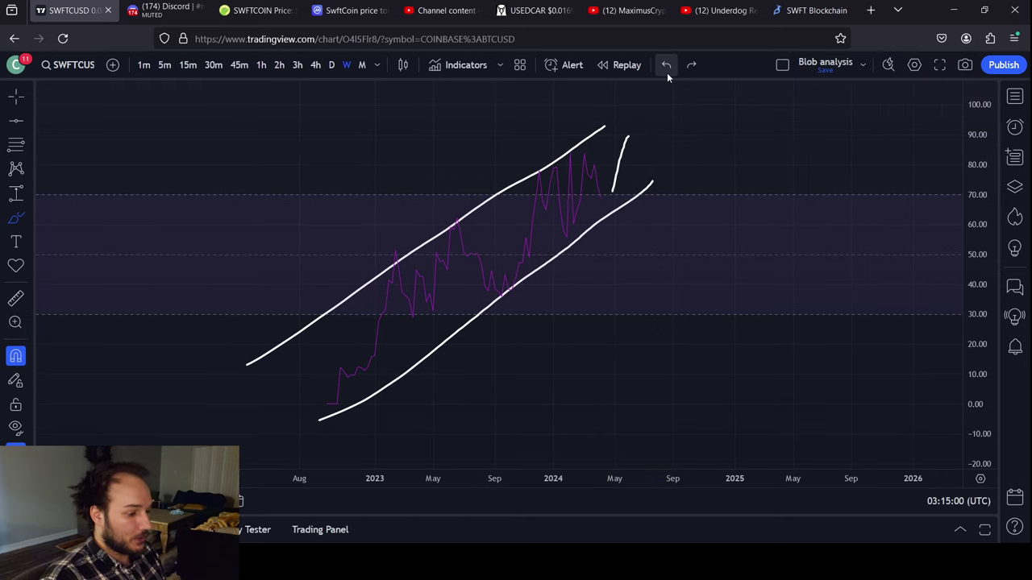
left_click_drag(628, 138, 698, 226)
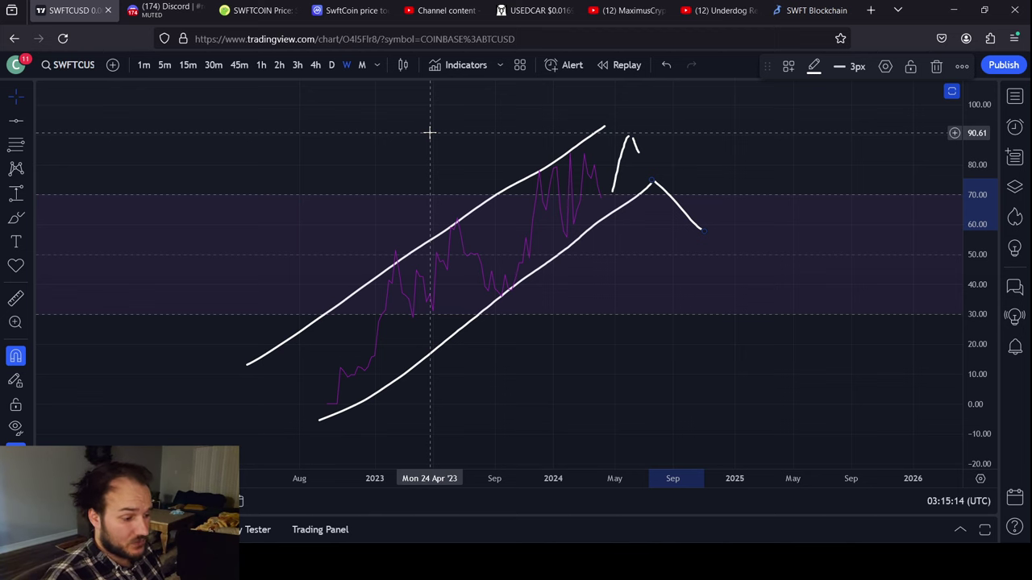
double_click(471, 126)
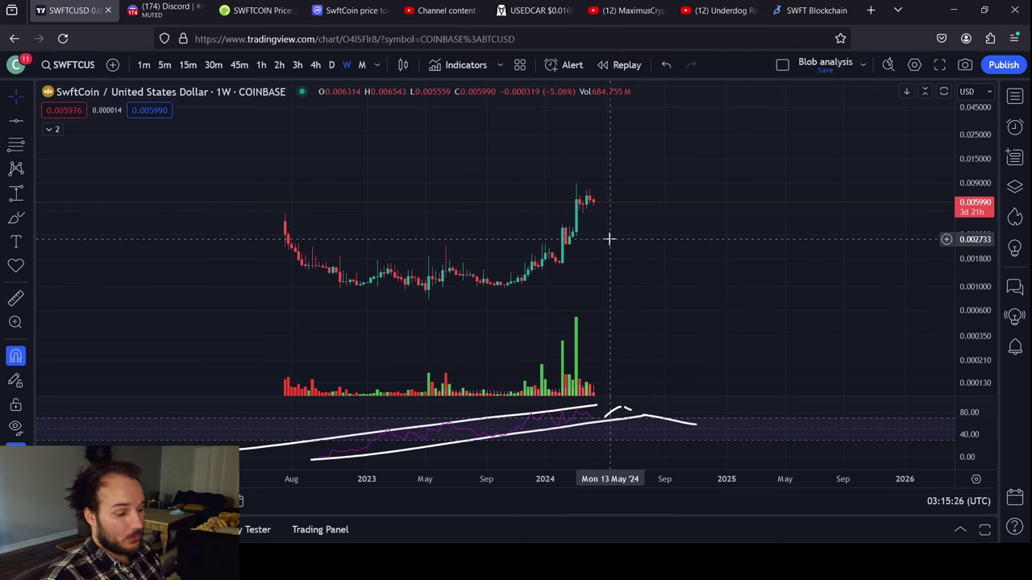
Step: Brush an ellipse around the 2023 sideways range, then clear all drawings
left_click(15, 217)
mouse_move(370, 278)
left_mouse_down()
mouse_move(472, 258)
mouse_move(525, 266)
left_mouse_up()
mouse_move(351, 256)
left_mouse_down()
mouse_move(449, 306)
mouse_move(526, 278)
left_mouse_up()
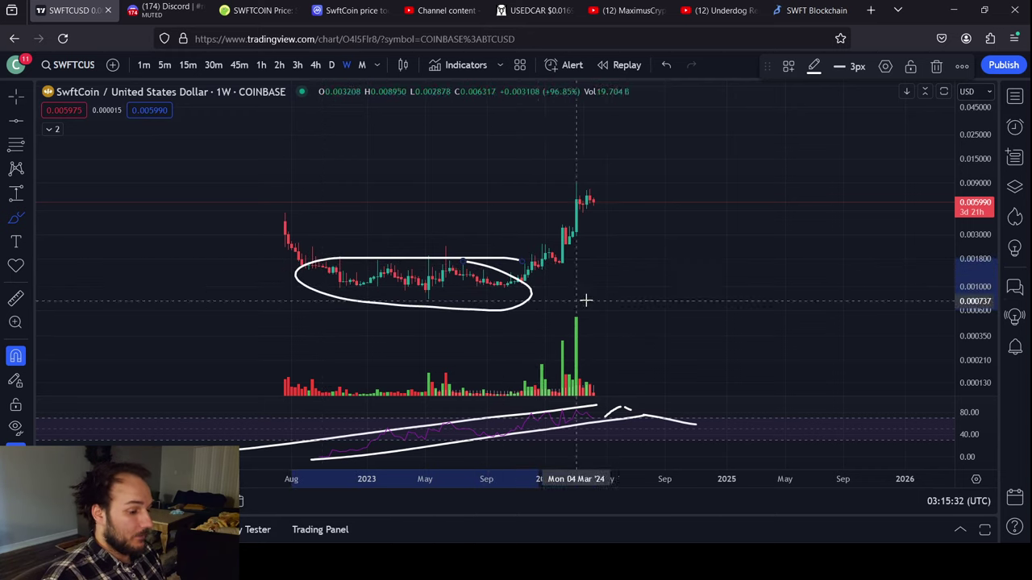
left_click(15, 427)
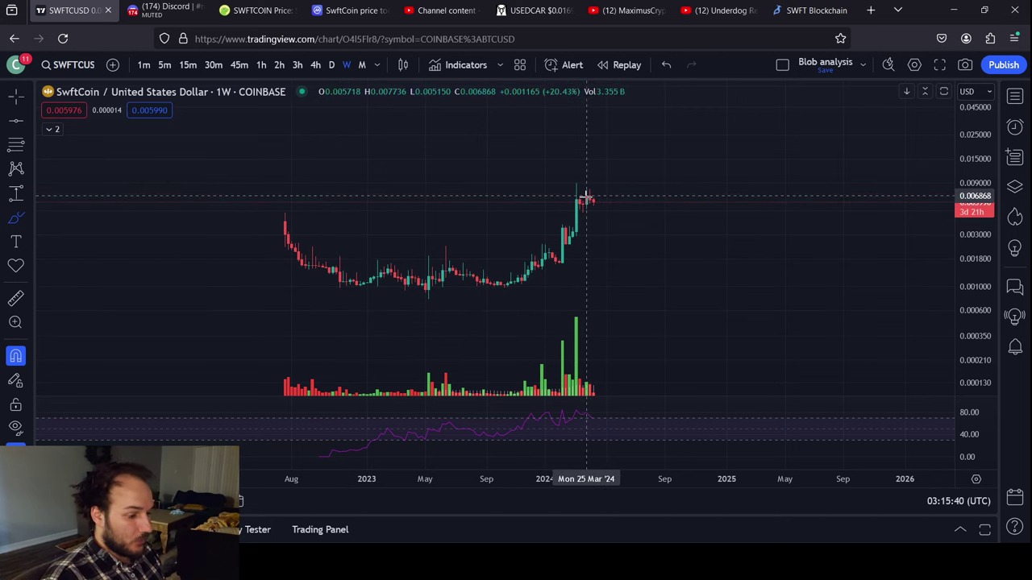
Step: Mark the recent volume bars and trace the recent rally, then bring up Symbol Search
left_click_drag(568, 177, 598, 198)
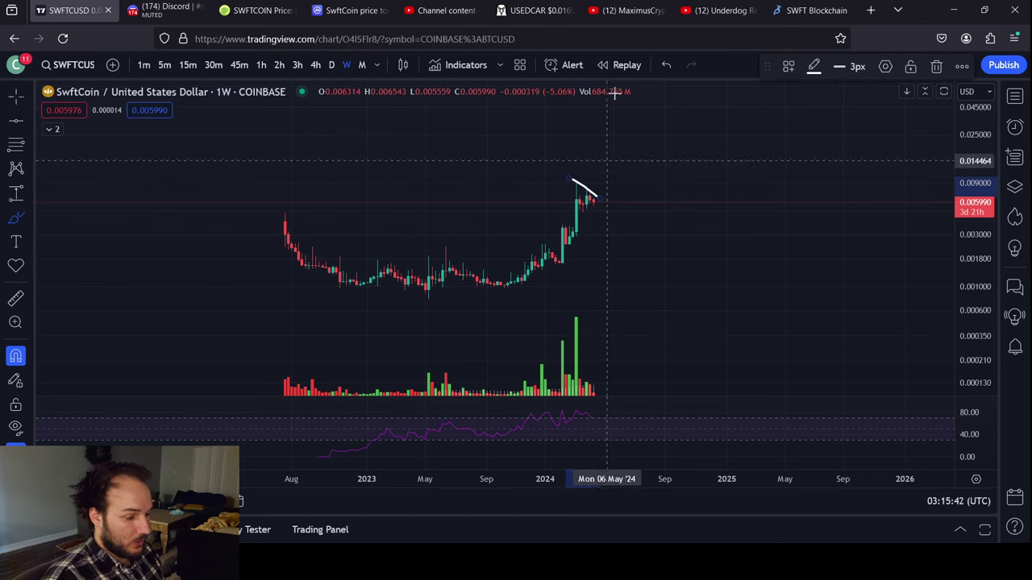
left_click(666, 64)
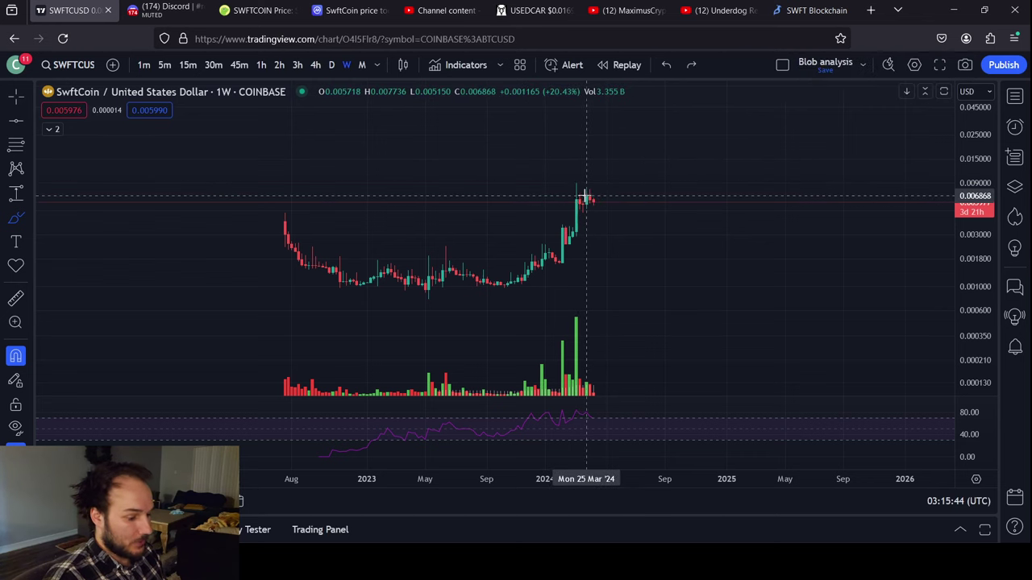
left_click_drag(592, 369, 603, 375)
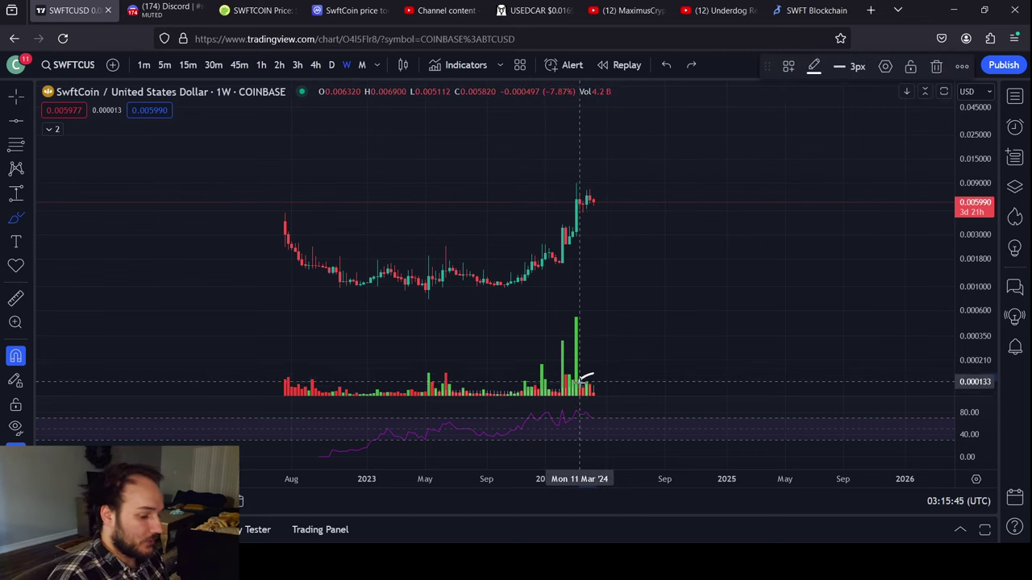
mouse_move(563, 266)
left_mouse_down()
mouse_move(577, 206)
mouse_move(629, 208)
left_mouse_up()
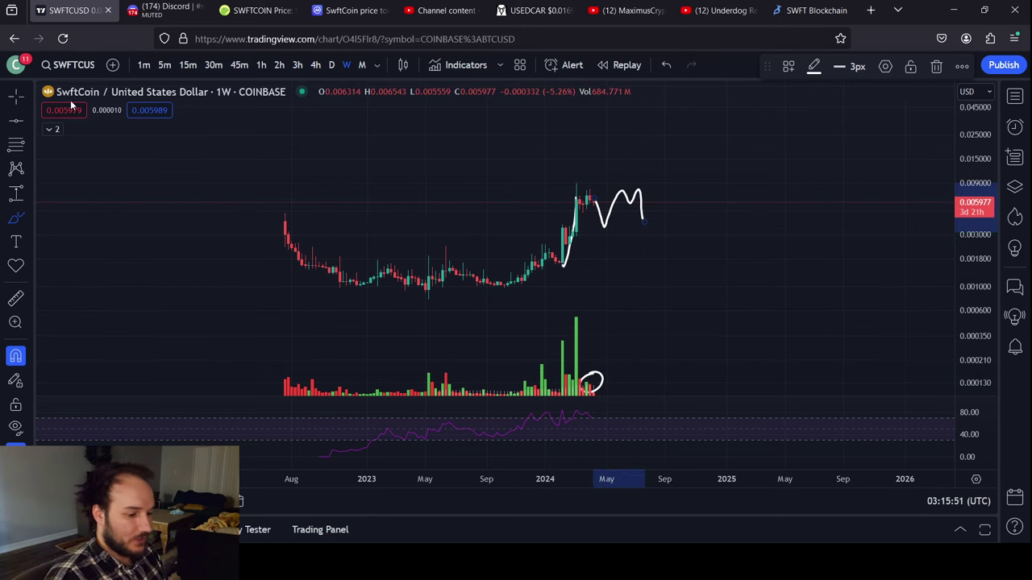
left_click(85, 71)
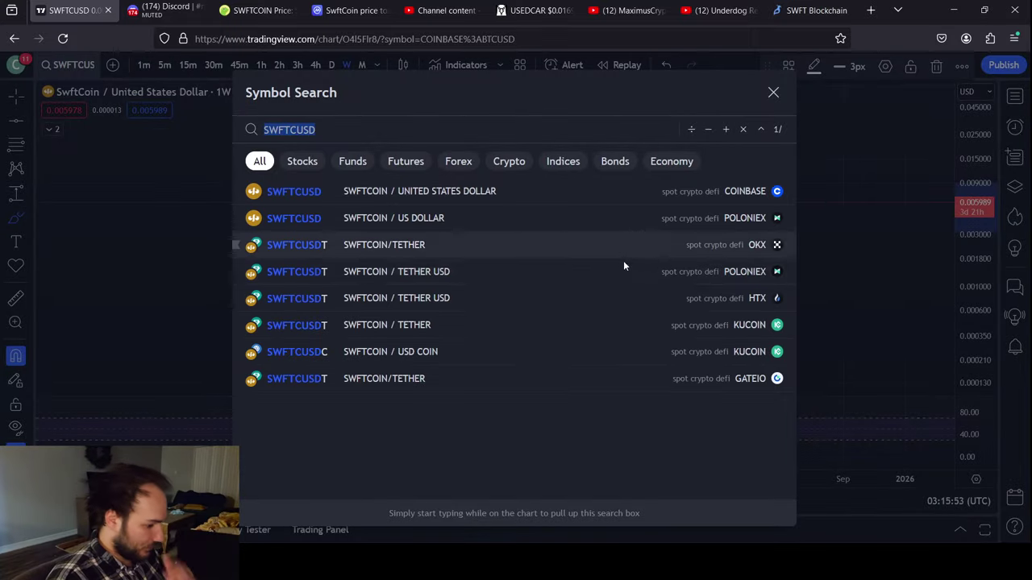
Step: Switch the chart to SwftCoin/Tether USD, first on KuCoin, then on HTX
left_click(658, 332)
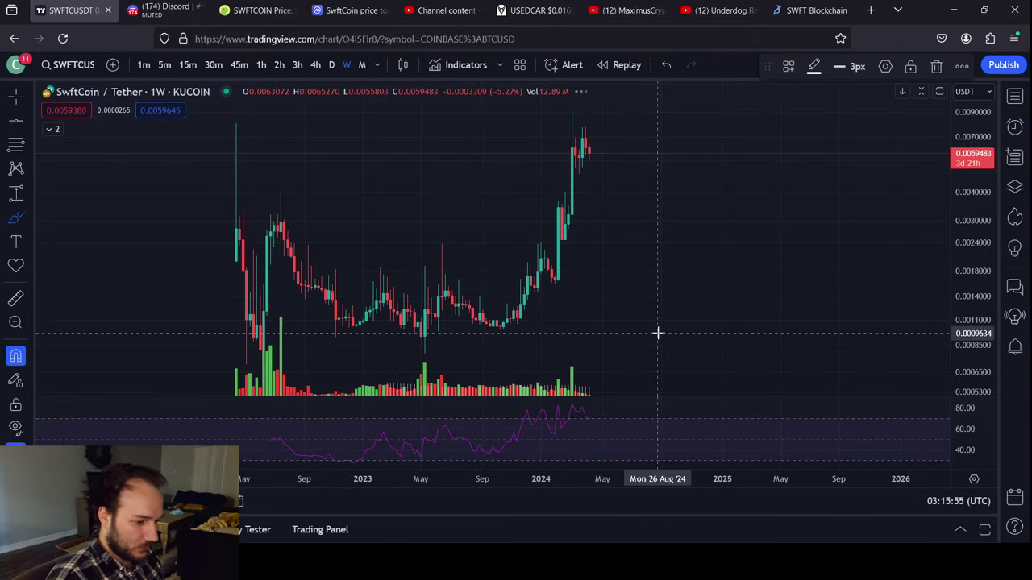
left_click(78, 64)
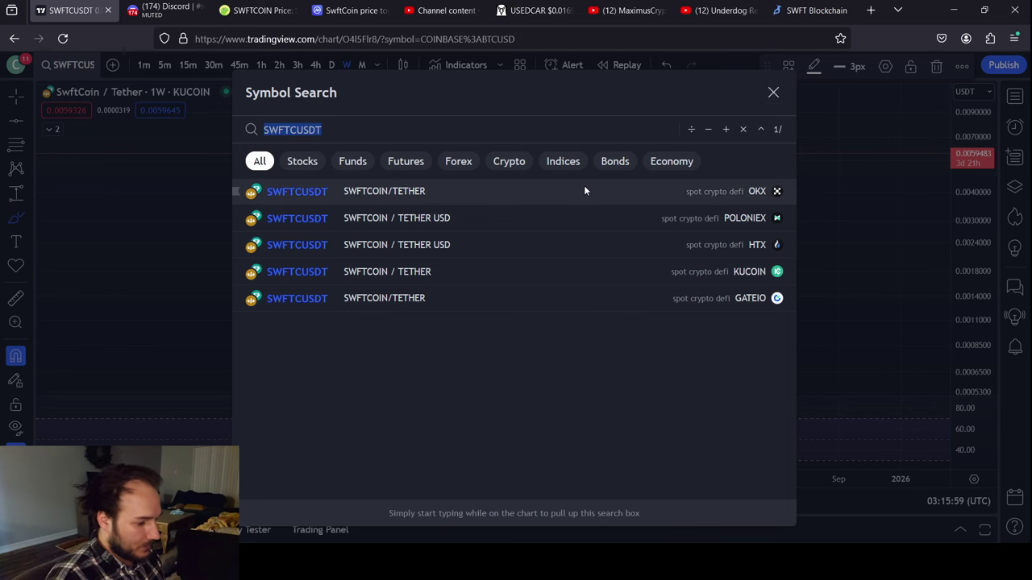
left_click(582, 239)
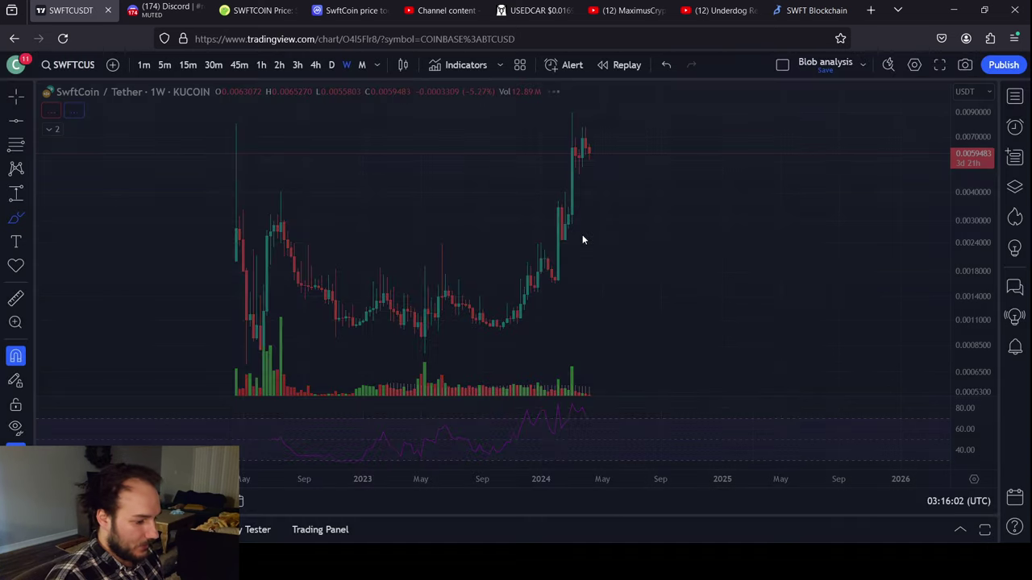
Step: Pan through the HTX chart's earlier history and recent spike, then jump to CoinGecko
left_click_drag(75, 169, 476, 194)
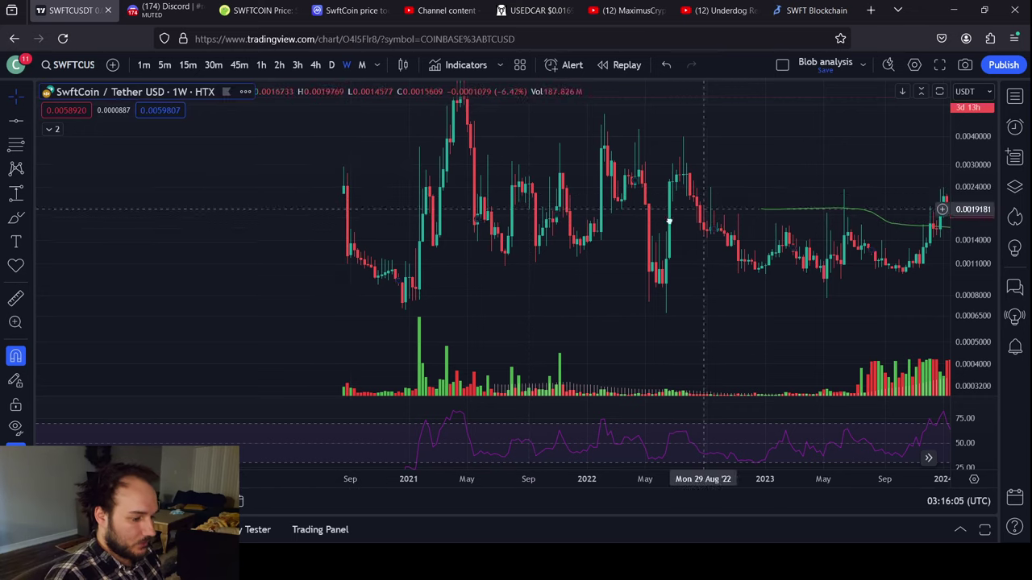
left_click_drag(702, 212, 495, 279)
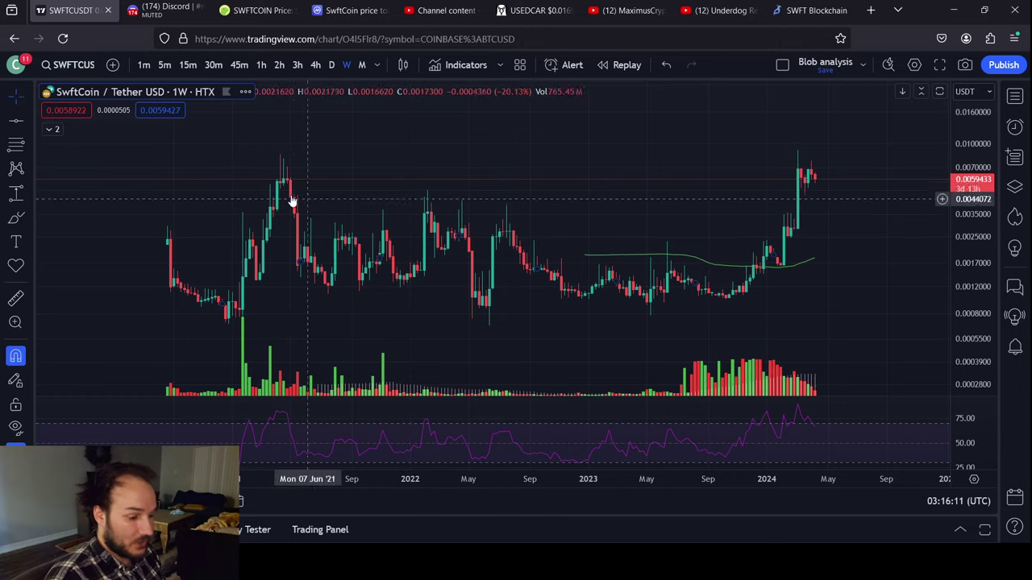
key("ctrl+3")
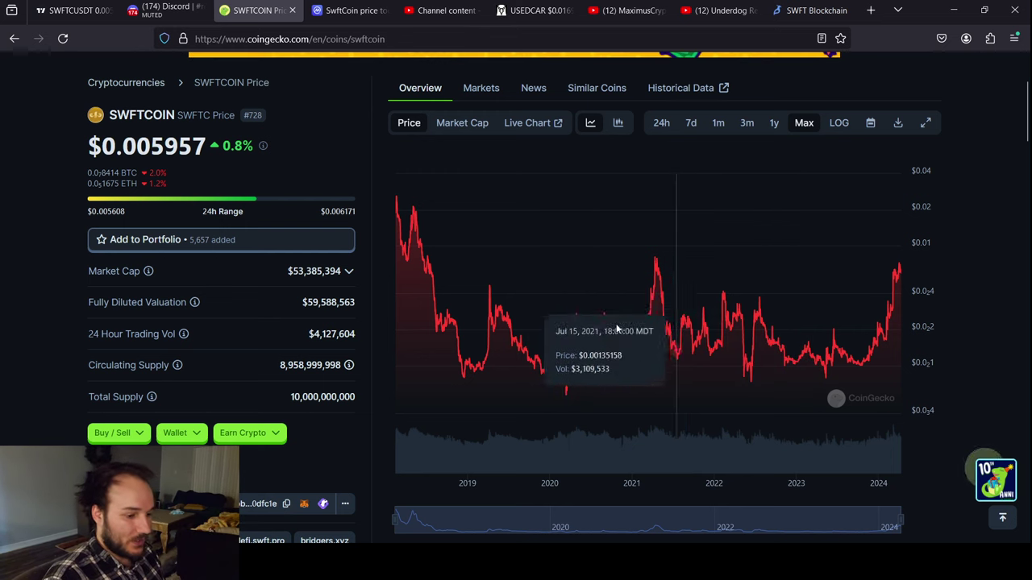
Step: Glance at CoinMarketCap's SwftCoin page, study CoinGecko's max-range chart, then return to TradingView
left_click(349, 11)
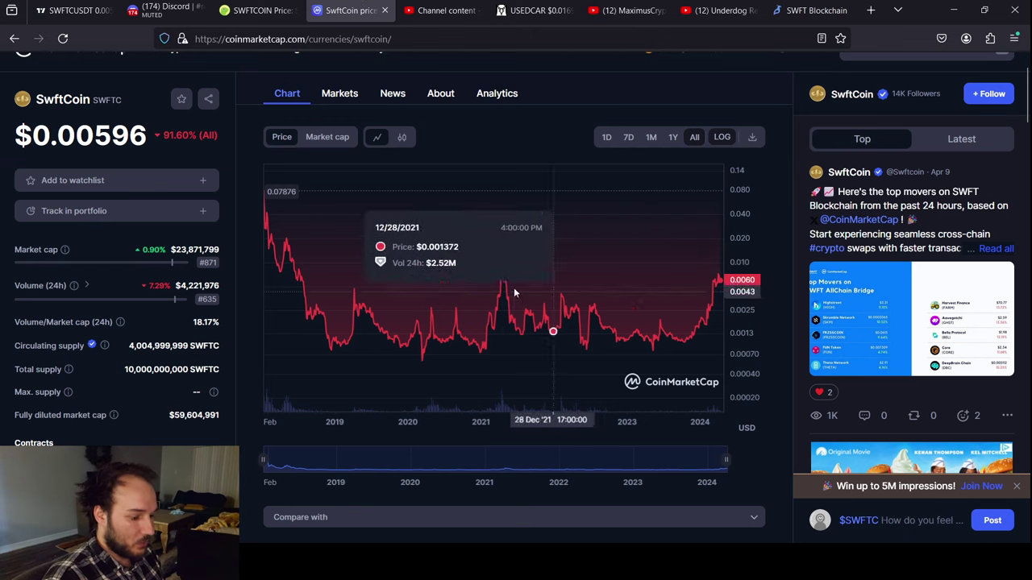
left_click(257, 10)
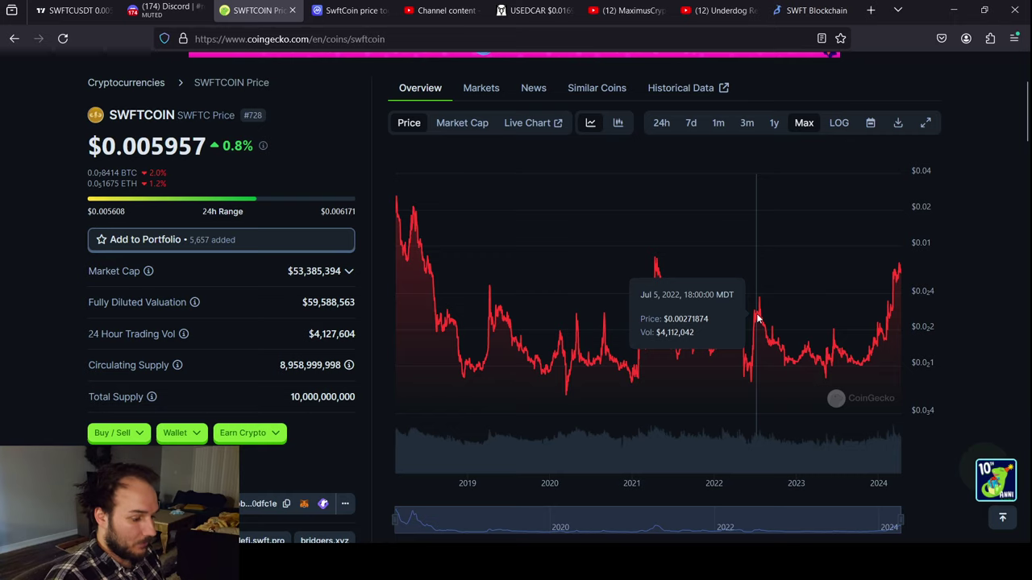
left_click(70, 9)
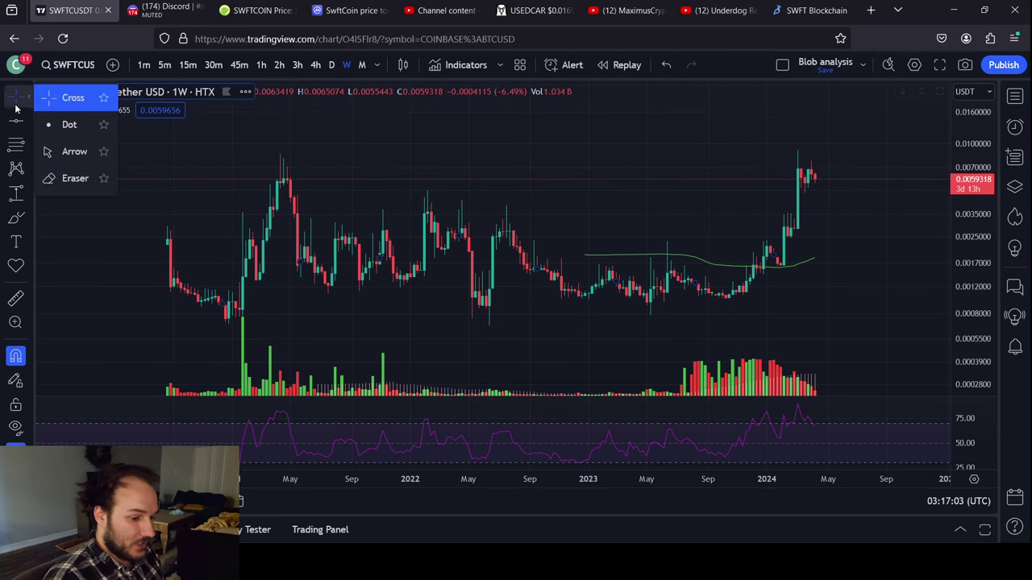
Step: Add a horizontal line at 0.0059770 with Alt+H, then switch to CoinGecko's SWFTCOIN page
key("alt+h")
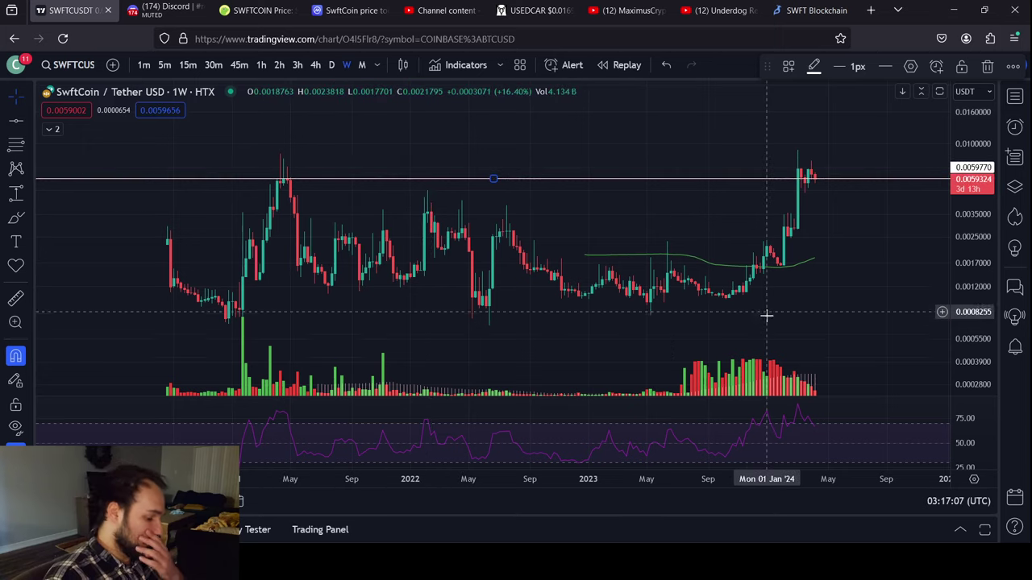
key("ctrl+Tab")
key("ctrl+Tab")
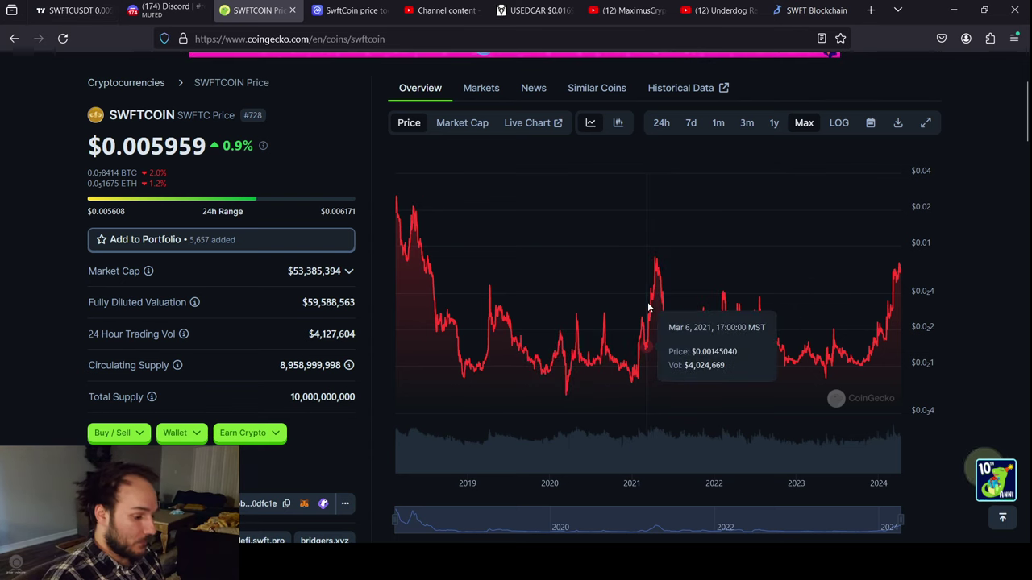
Step: Return to TradingView's HTX chart and deselect the 0.0059770 horizontal level
left_click(65, 4)
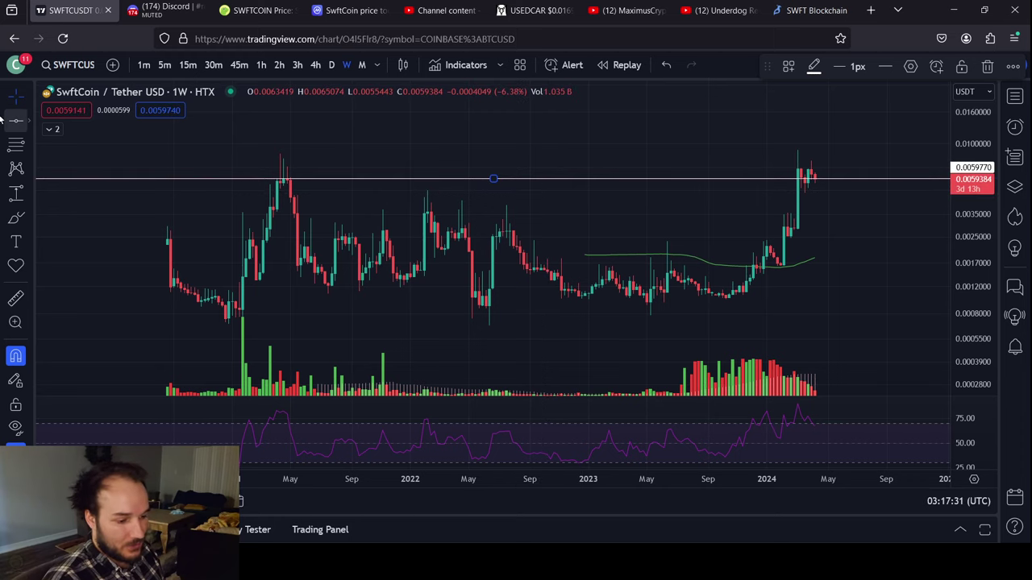
left_click(426, 194)
Step: Mark a second horizontal level at 0.0036360 on the HTX chart, then briefly check symbol search
left_click(428, 211)
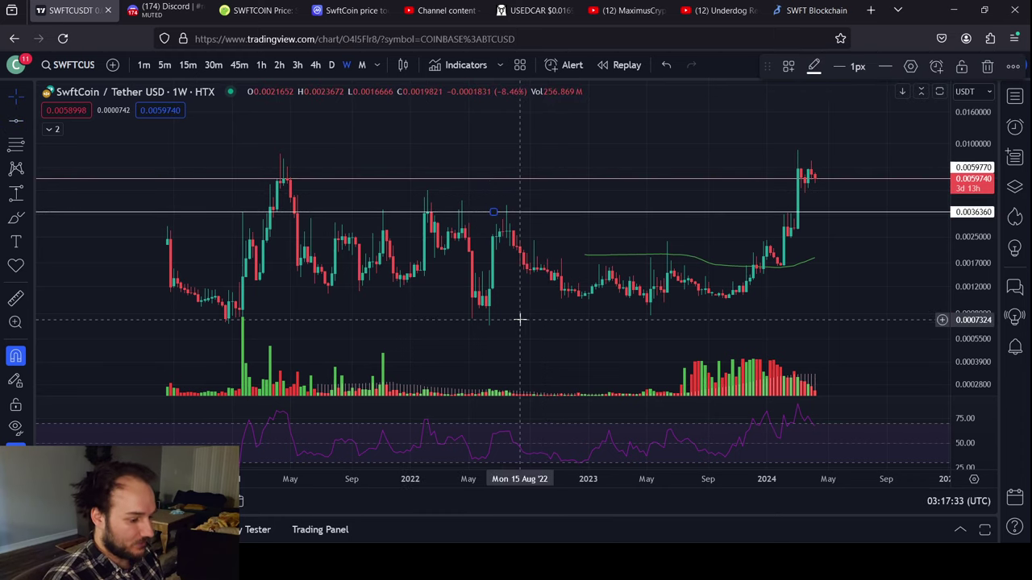
scroll(237, 270, "left", 3)
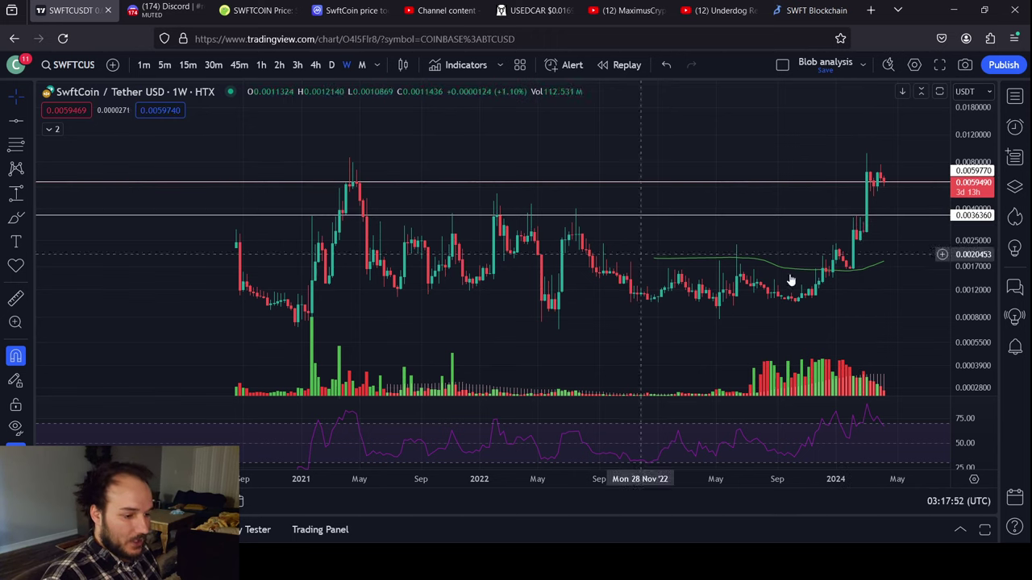
left_click(63, 68)
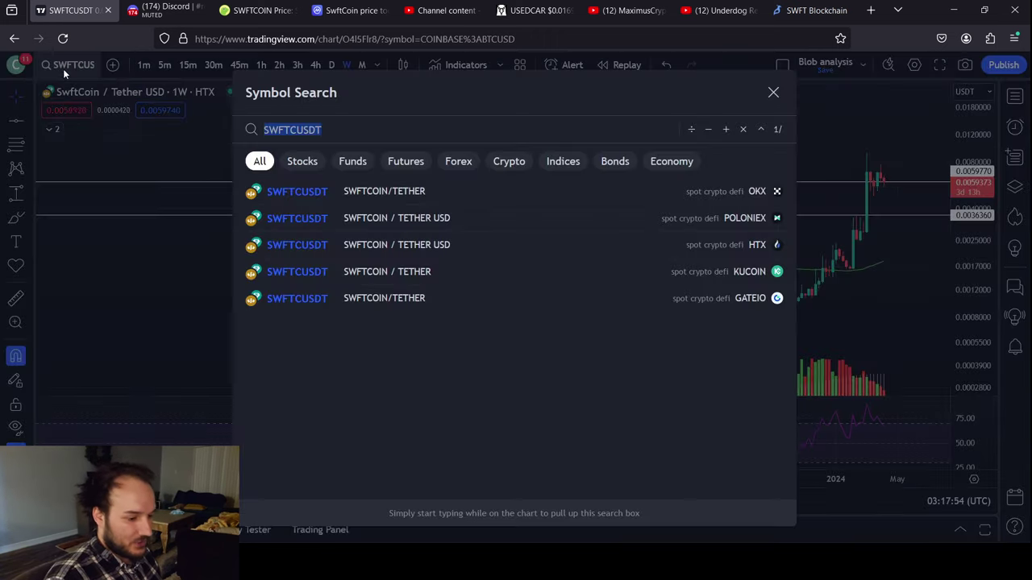
left_click(158, 289)
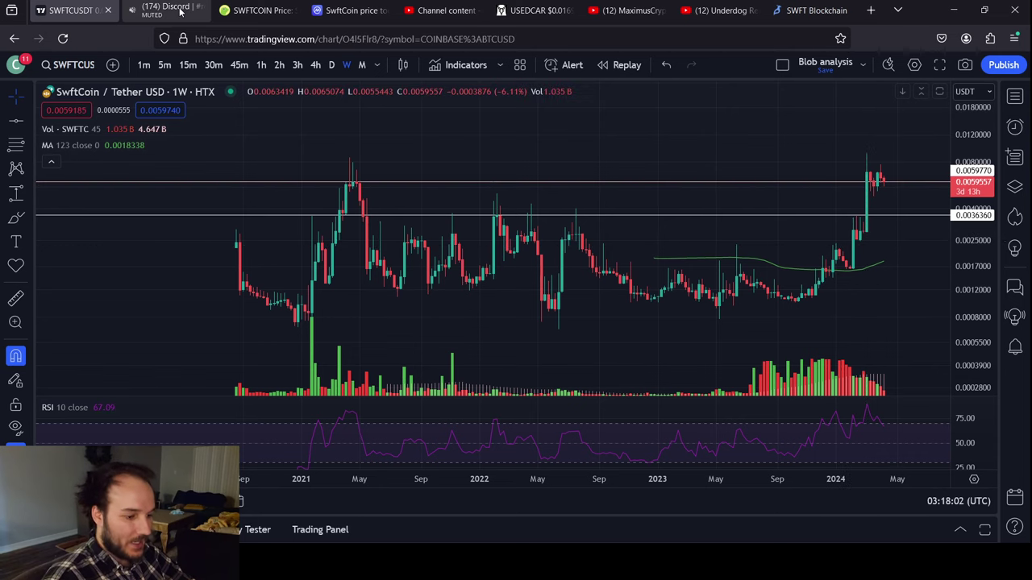
Step: Load the SWFTCUSD chart on COINBASE to compare it against the HTX levels
left_click(69, 65)
key("BackSpace")
left_click(536, 187)
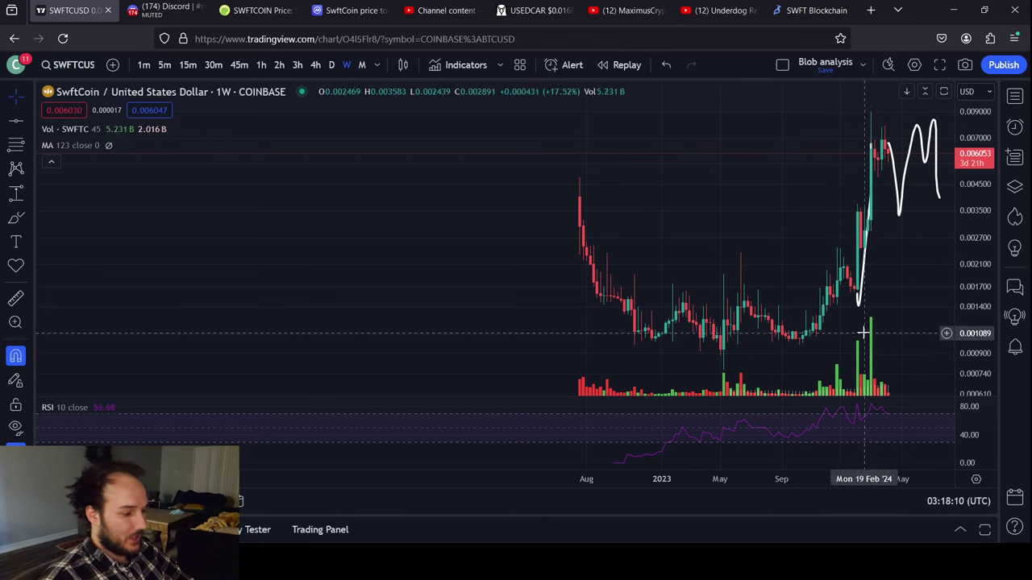
Step: Revert to the HTX chart, then switch to SwftCoin/Tether on KUCOIN
left_click(667, 65)
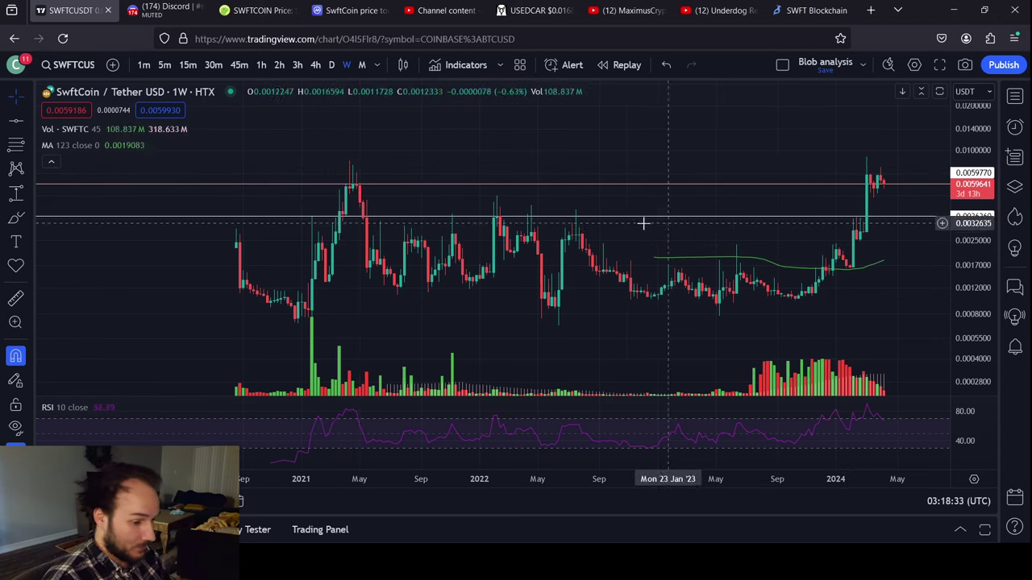
left_click(64, 71)
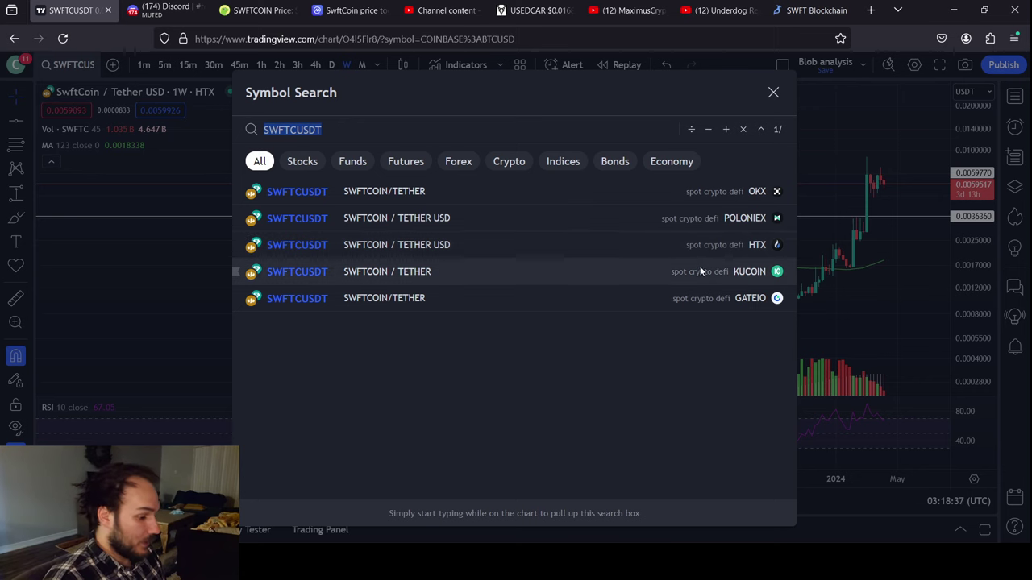
left_click(530, 271)
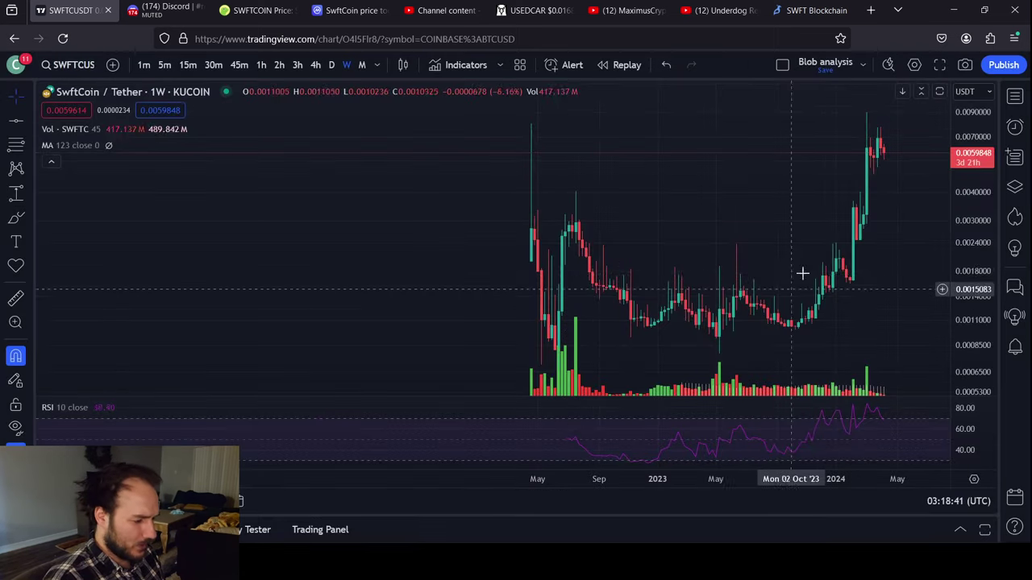